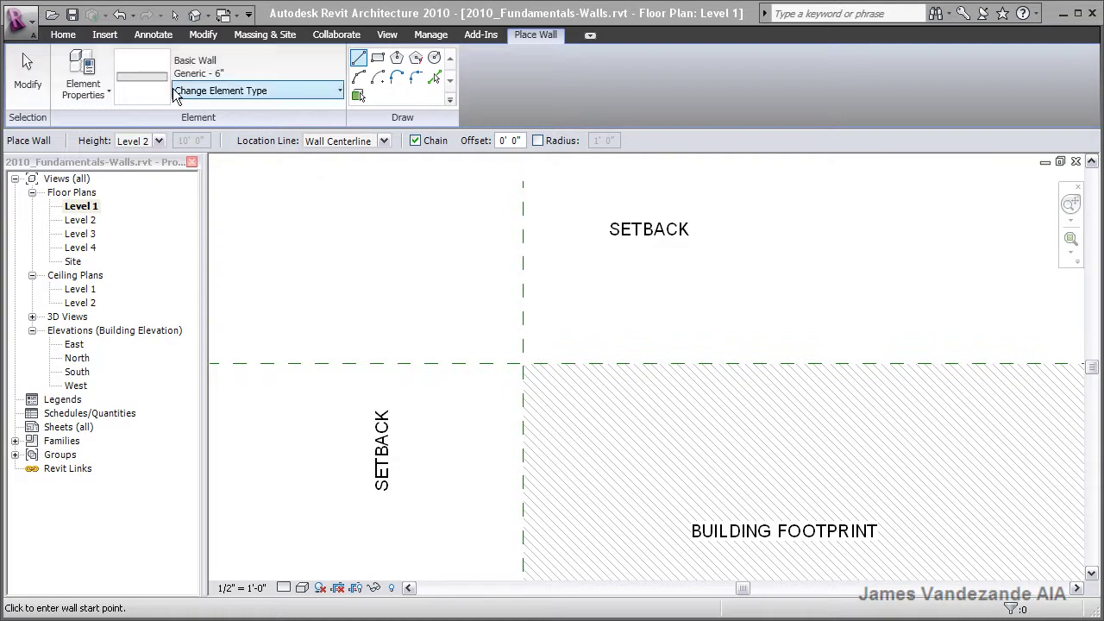
Draw two chained Generic - 6" walls with Wall Centerline as location line, forming an L just inside the building footprint's corner
click(33, 76)
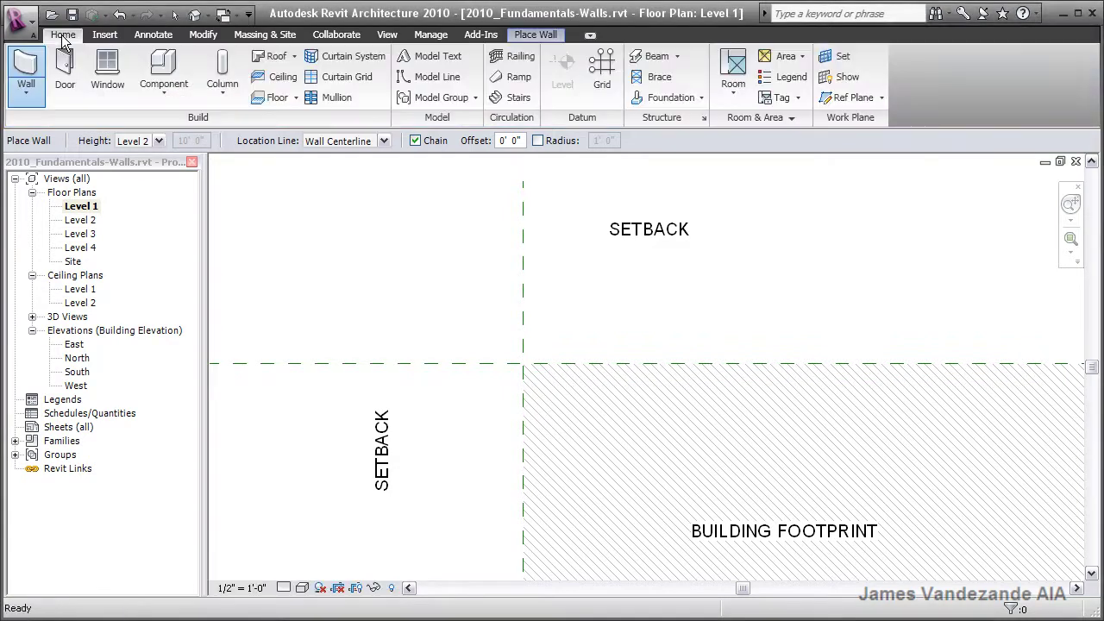
click(28, 69)
click(545, 36)
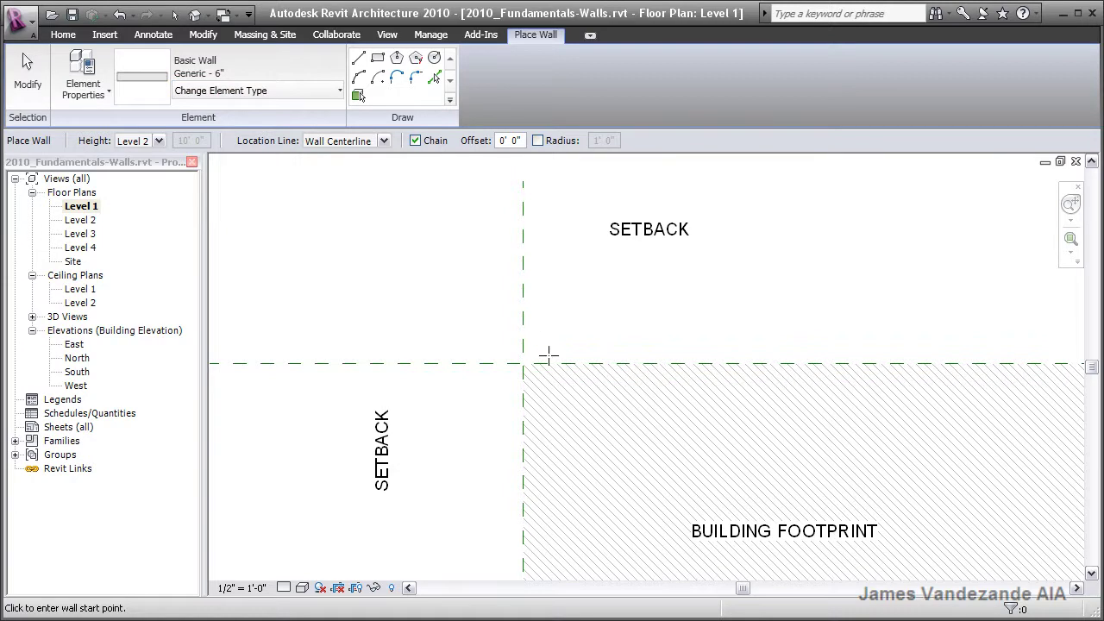
click(385, 142)
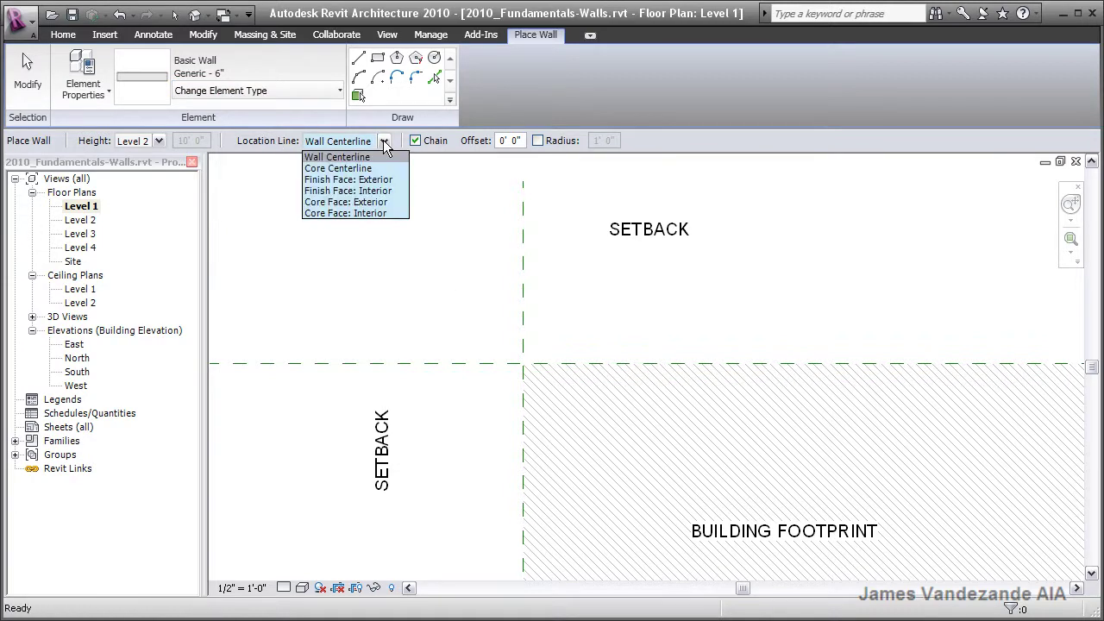
click(383, 140)
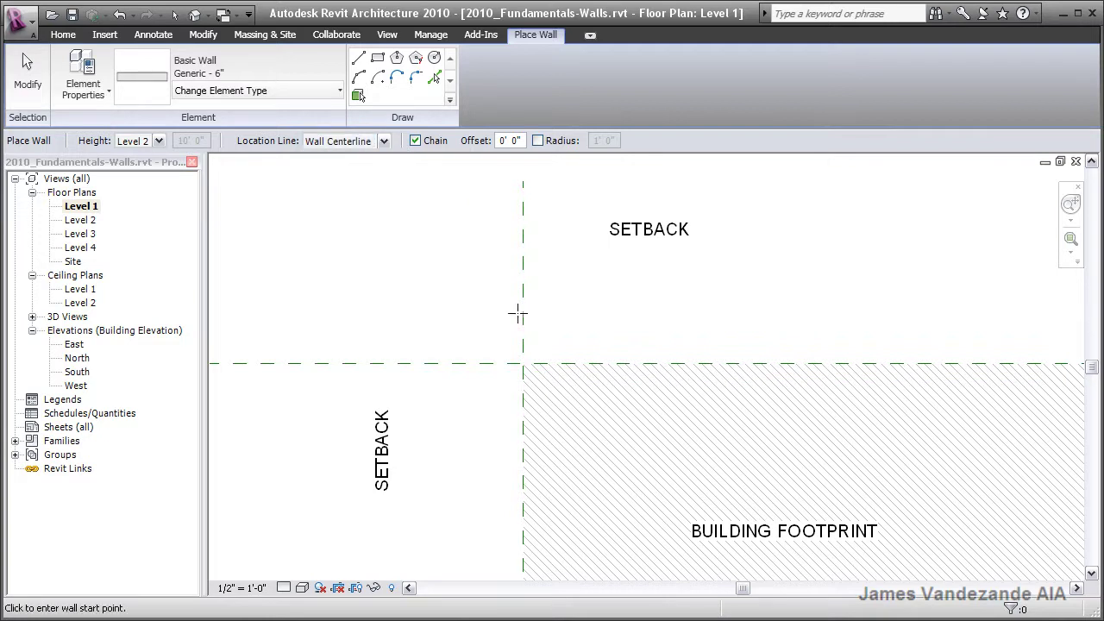
click(556, 548)
click(555, 394)
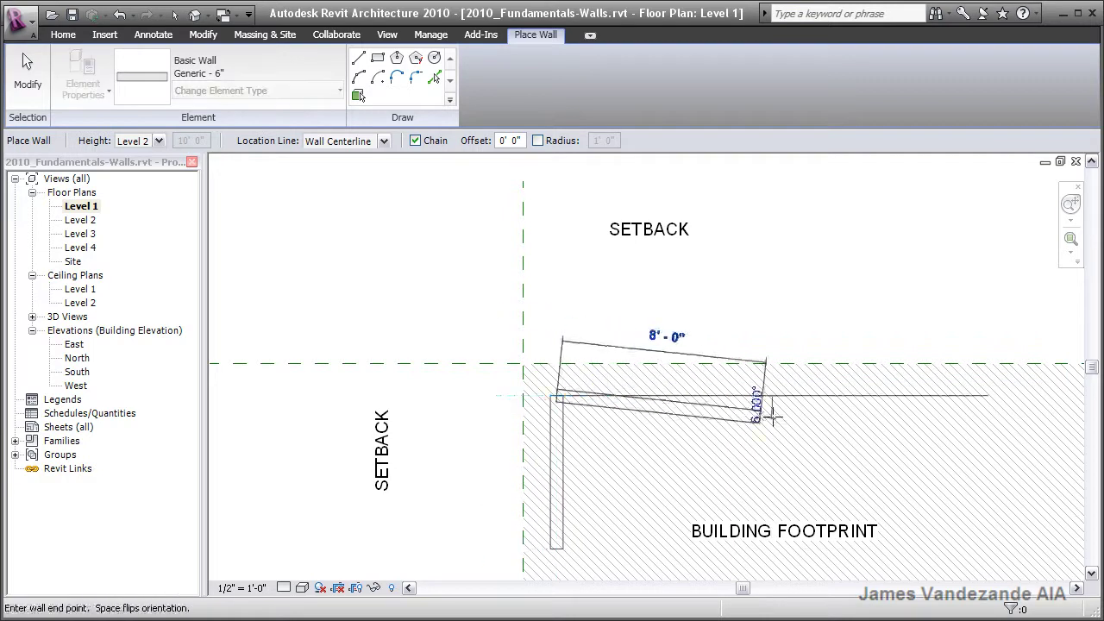
click(863, 395)
key(Escape)
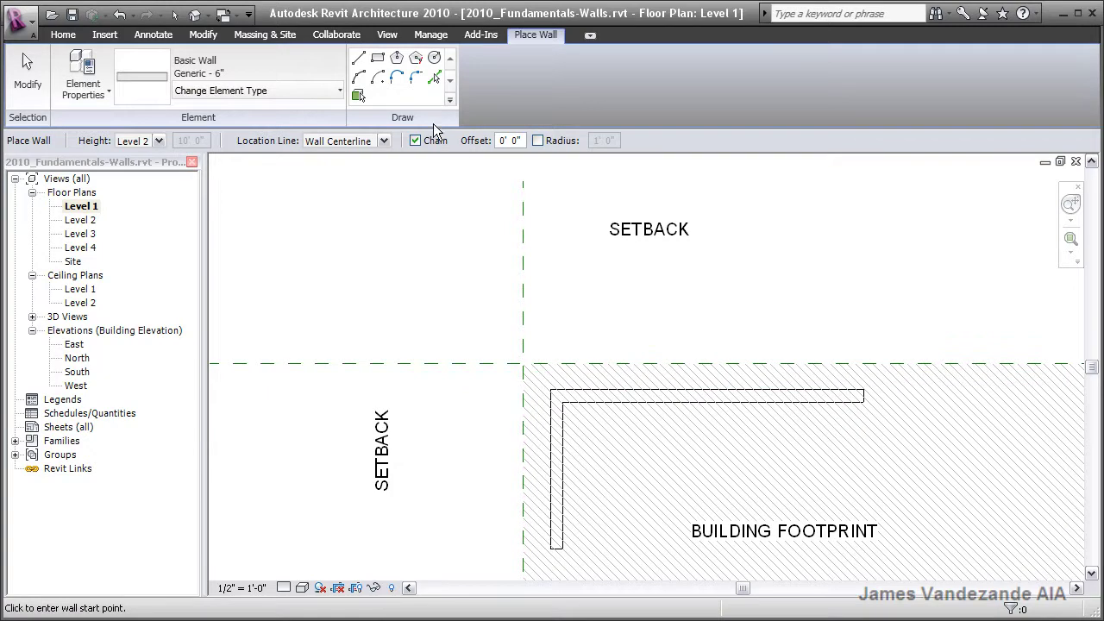
Align the outer faces of the horizontal and vertical walls with the two setback reference planes
click(196, 41)
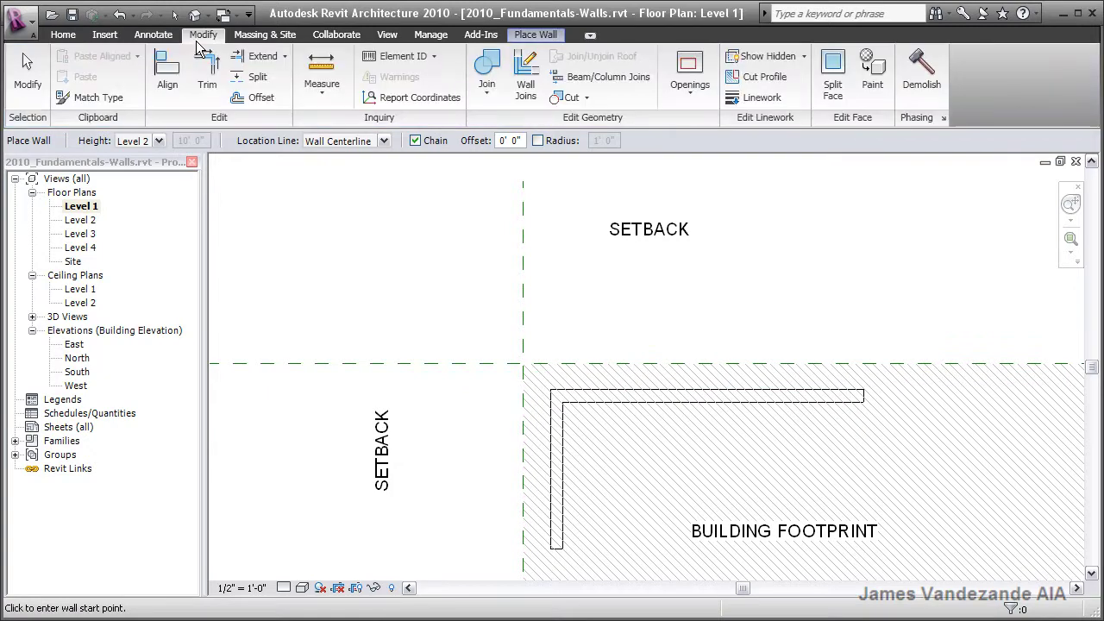
click(169, 81)
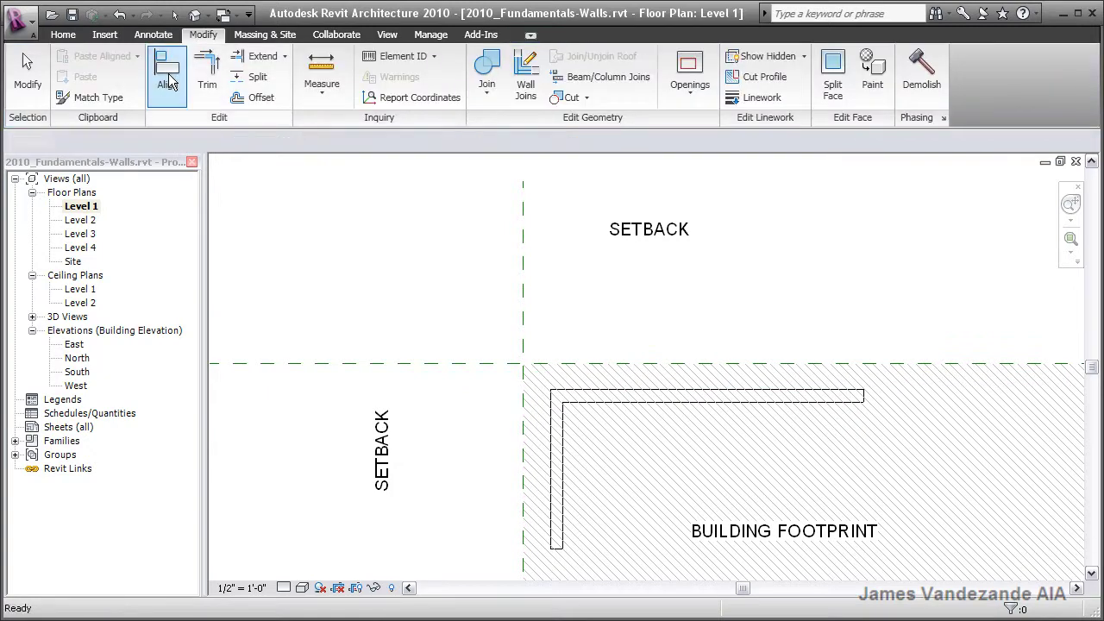
click(626, 363)
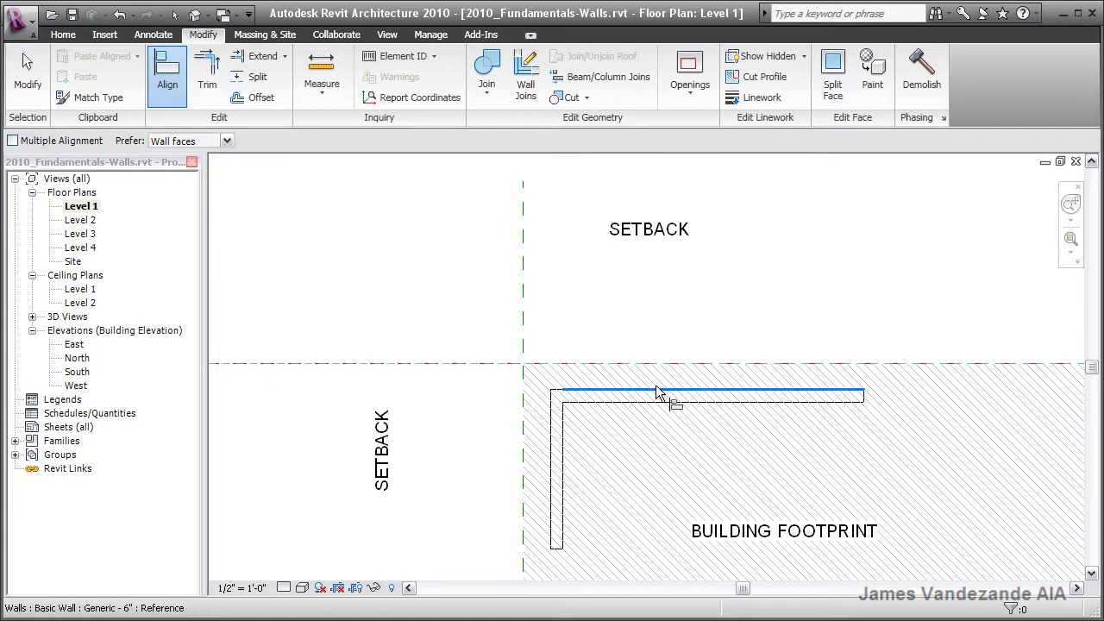
click(655, 390)
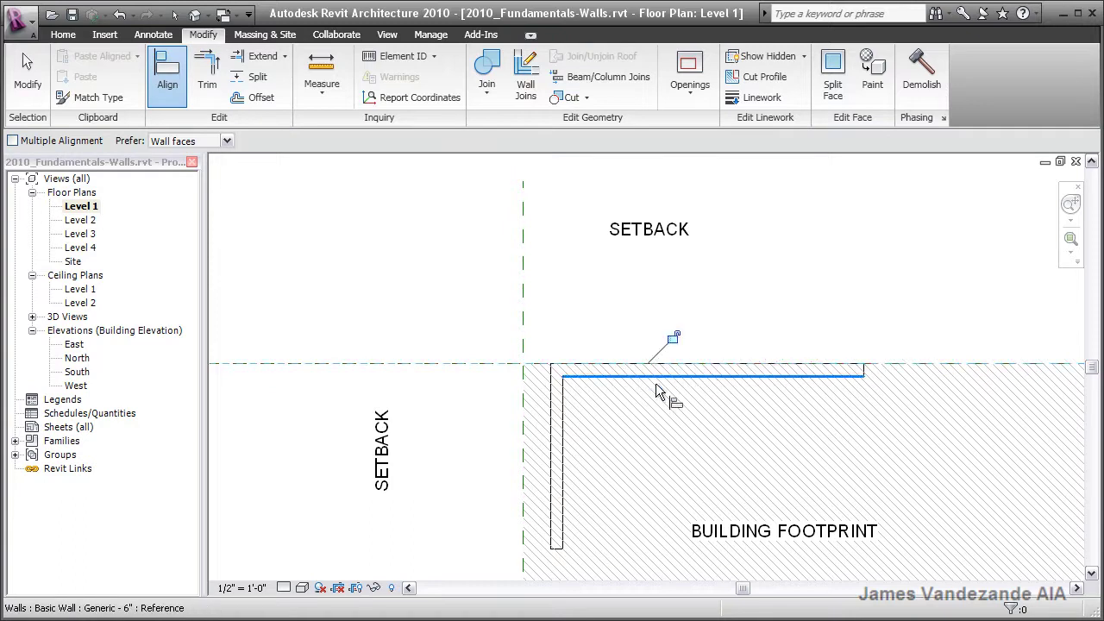
click(523, 449)
click(550, 445)
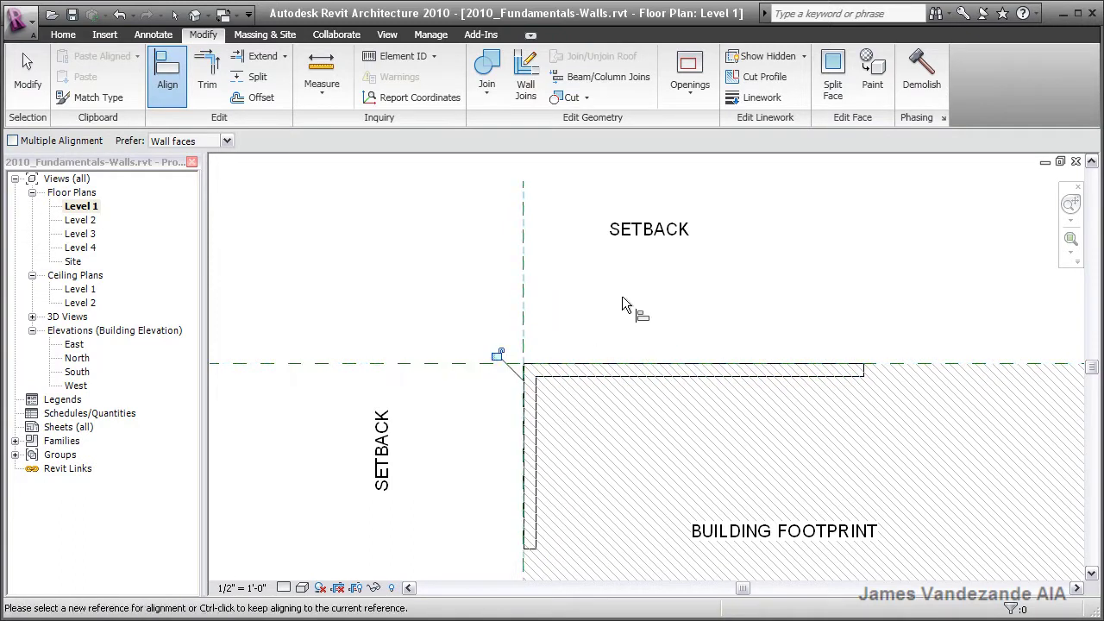
key(Escape)
key(Escape)
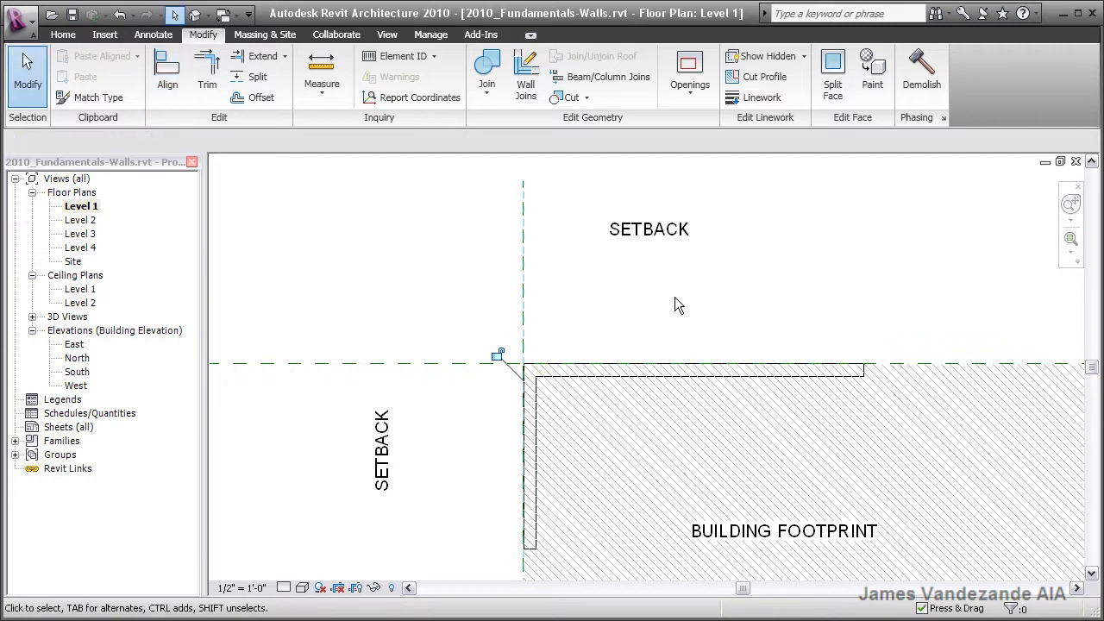
Change both walls of the L to the type Exterior - Brick on CMU
middle_drag(649, 313, 653, 295)
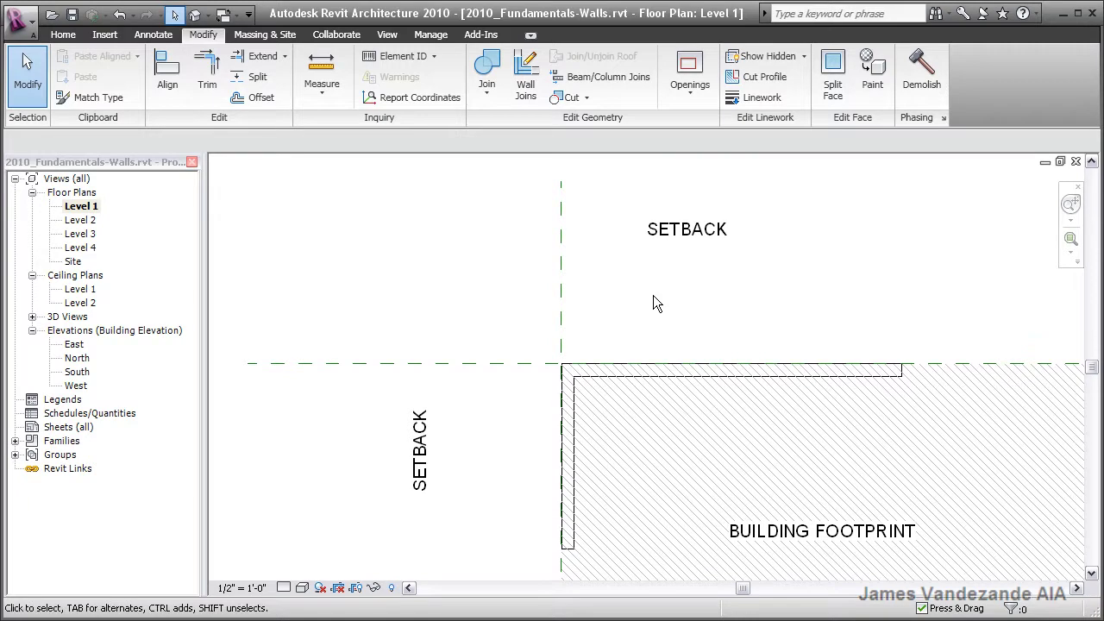
click(627, 376)
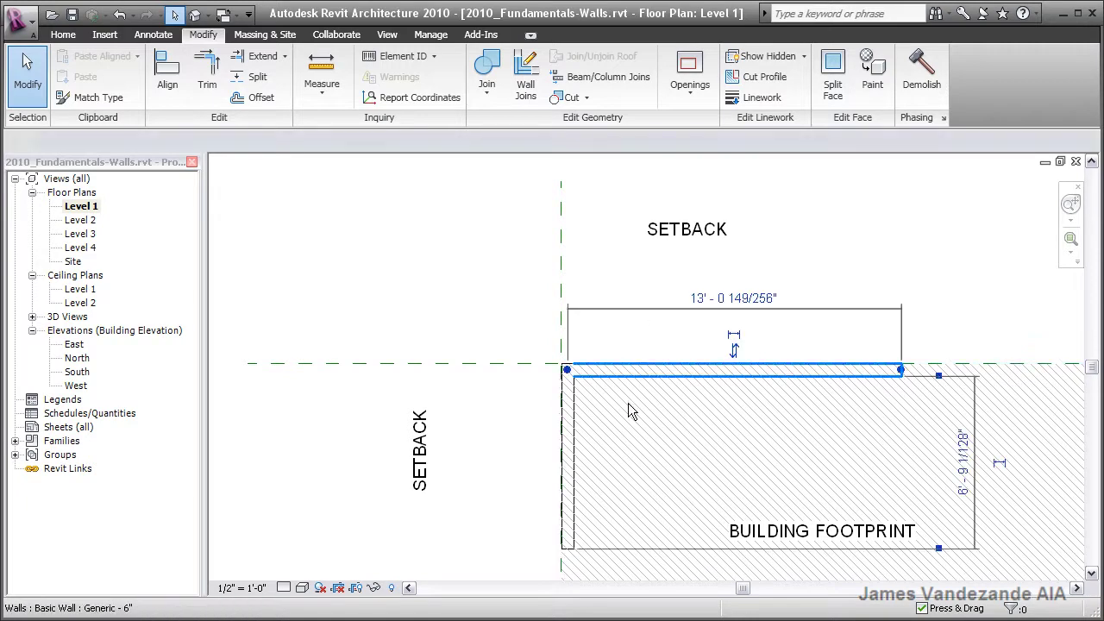
ctrl+click(576, 488)
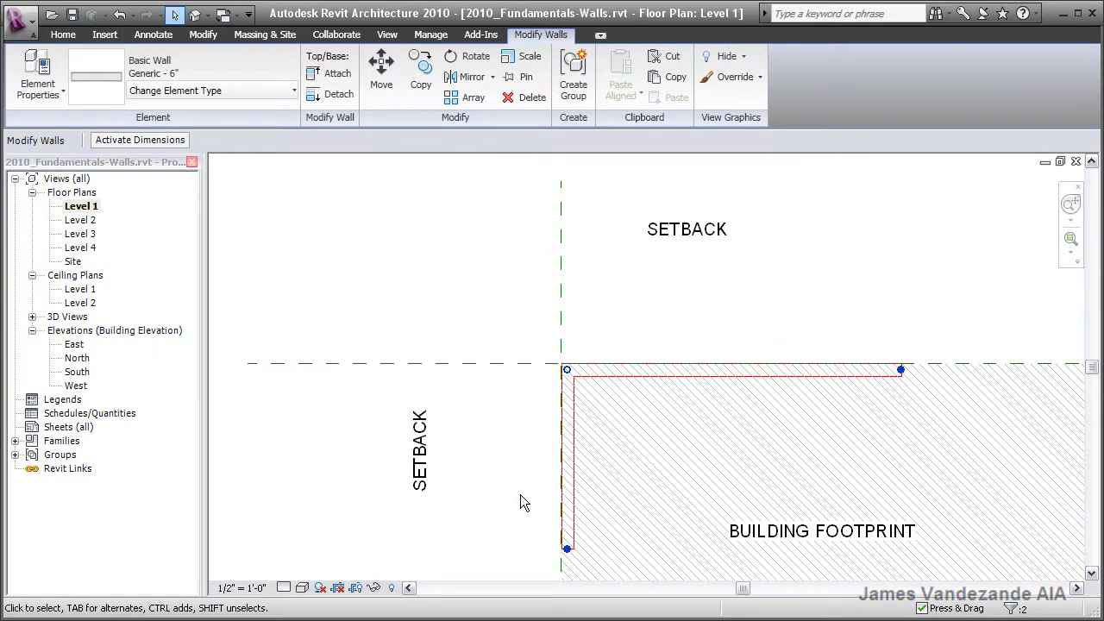
click(282, 93)
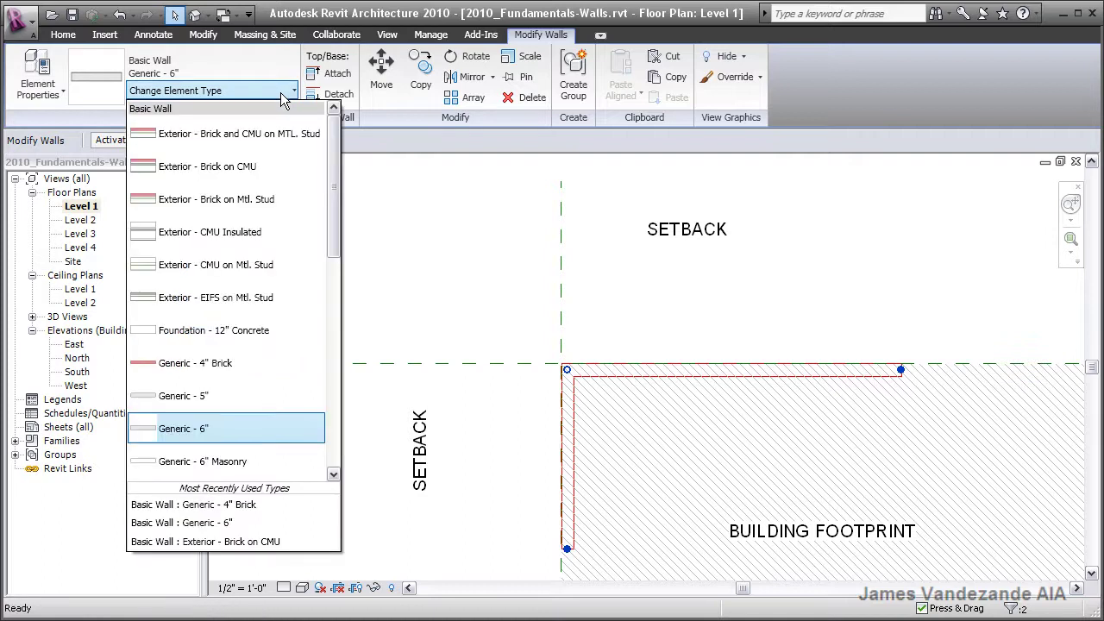
click(245, 166)
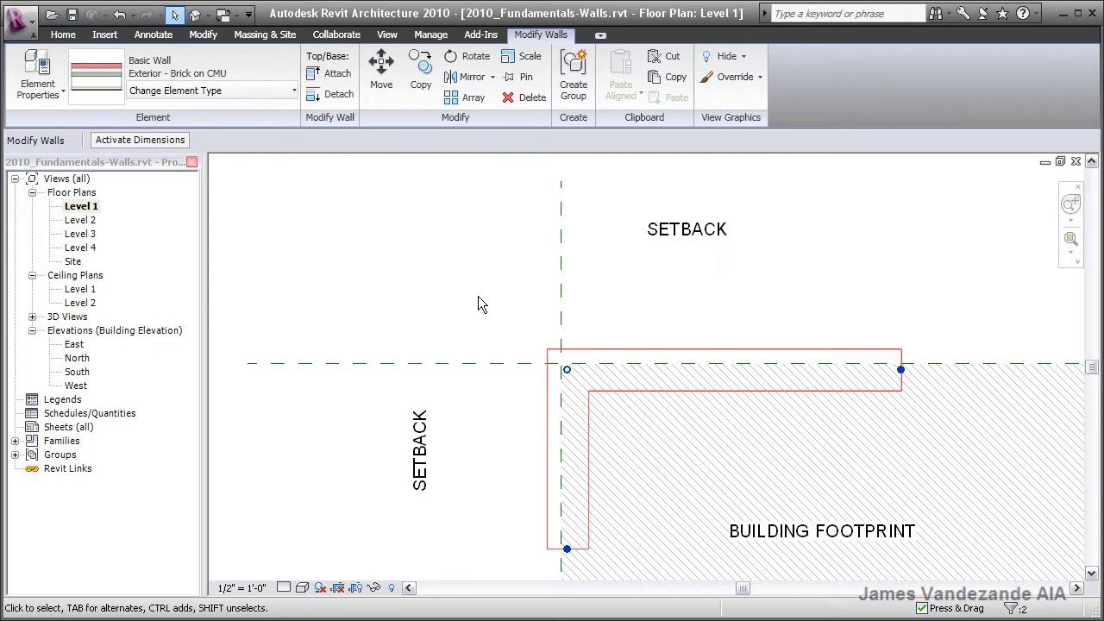
key(Escape)
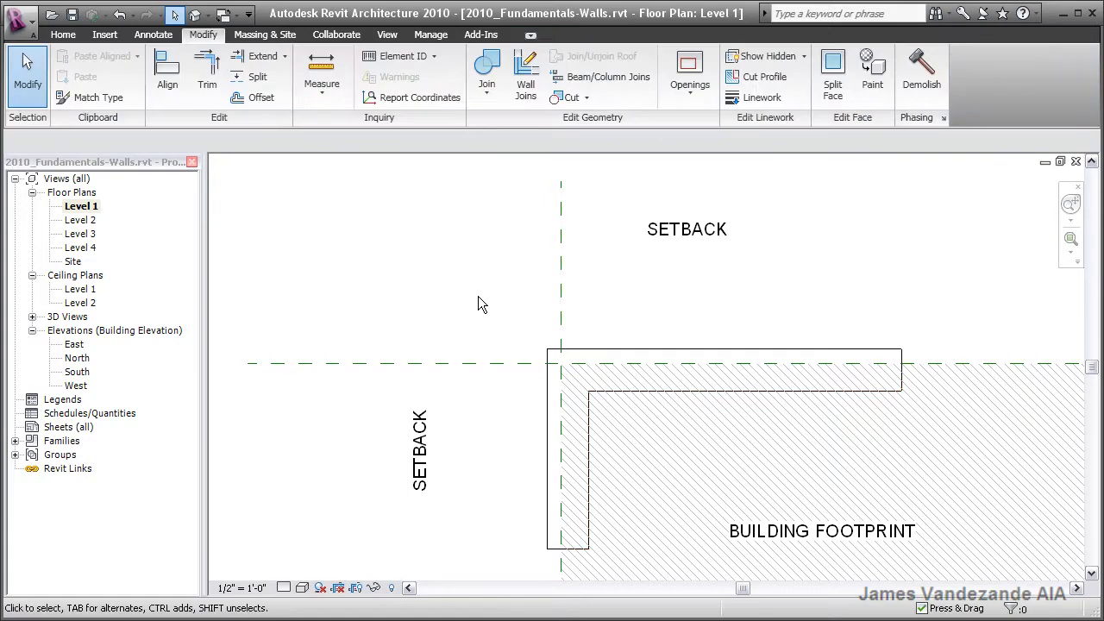
Place an aligned dimension between the horizontal setback plane and the horizontal wall's outer face, and delete it after checking the offset
click(153, 34)
click(29, 71)
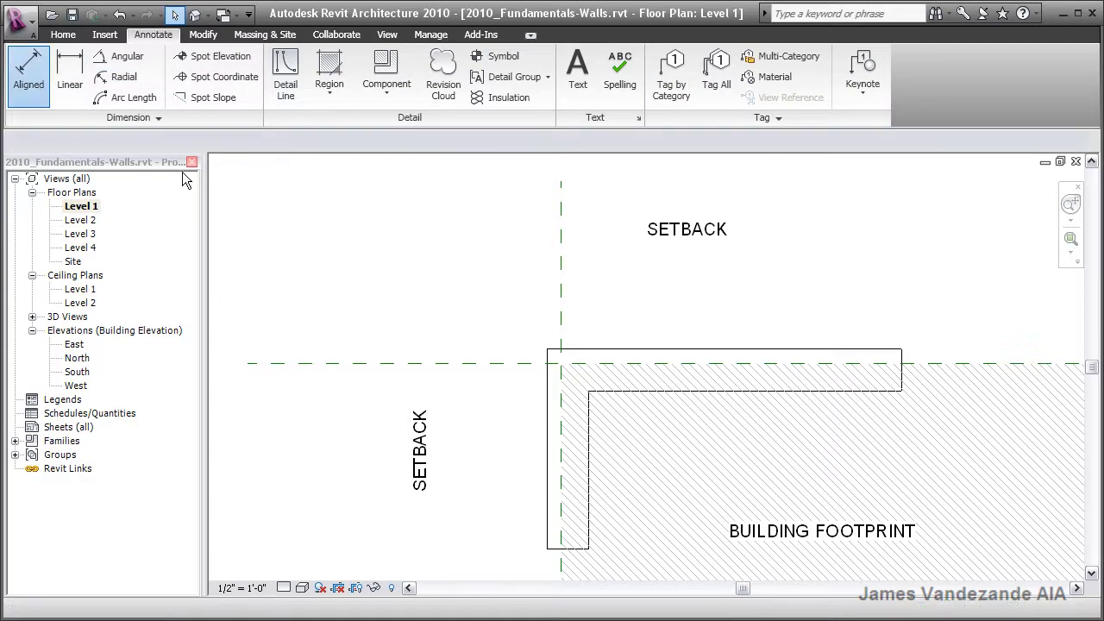
click(592, 346)
scroll(509, 336, up, 2)
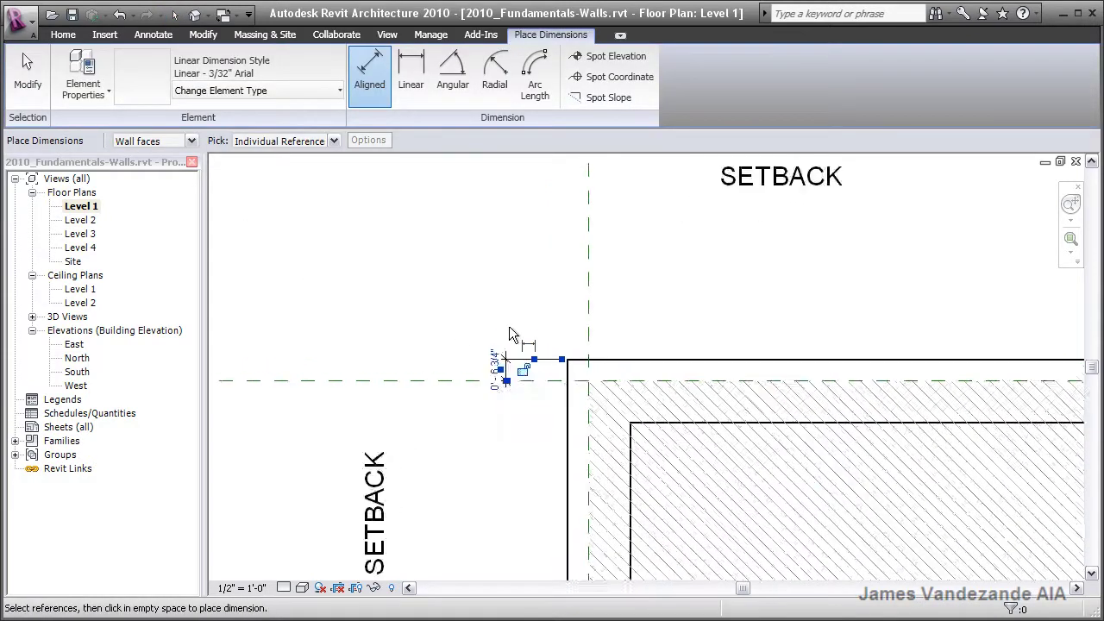
scroll(508, 328, down, 2)
click(509, 338)
key(Escape)
click(509, 349)
key(Delete)
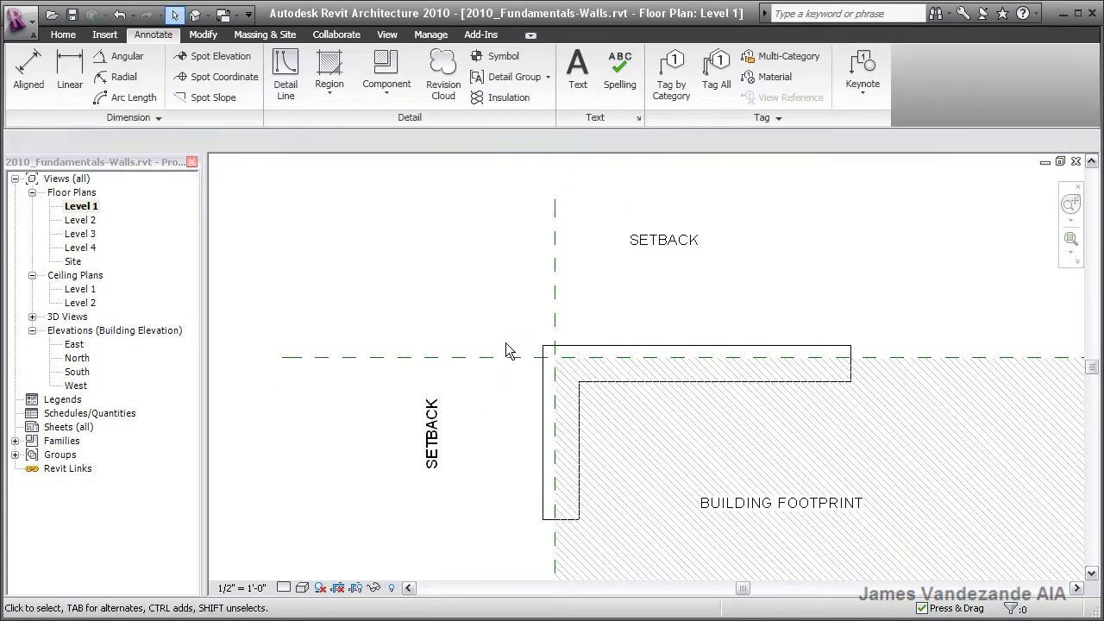
Delete both Exterior - Brick on CMU walls from the footprint corner
click(537, 386)
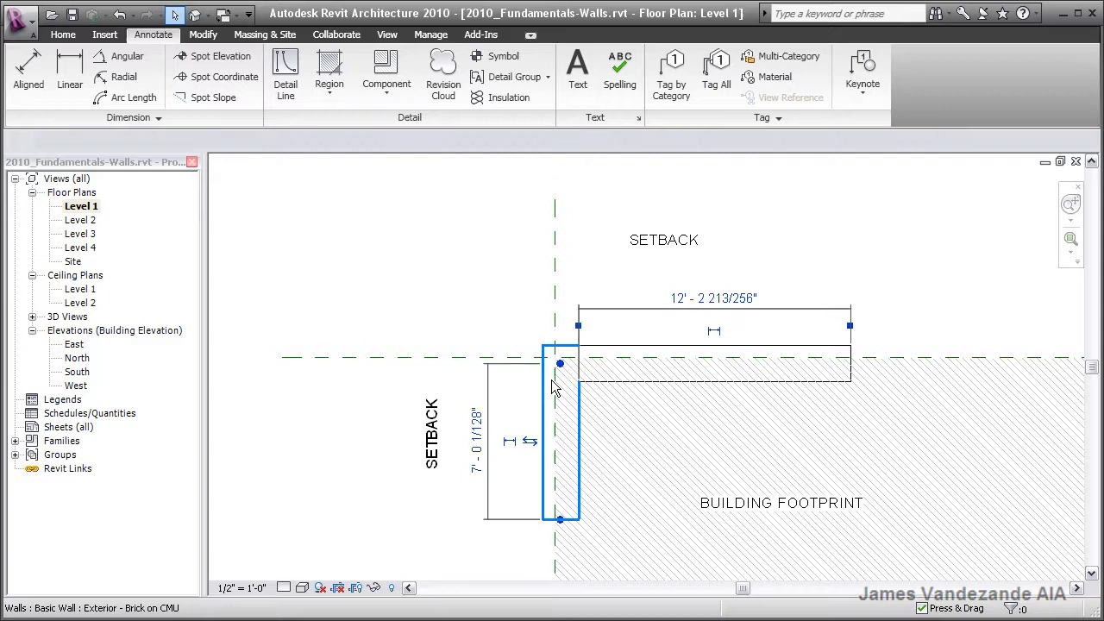
ctrl+click(621, 352)
key(Delete)
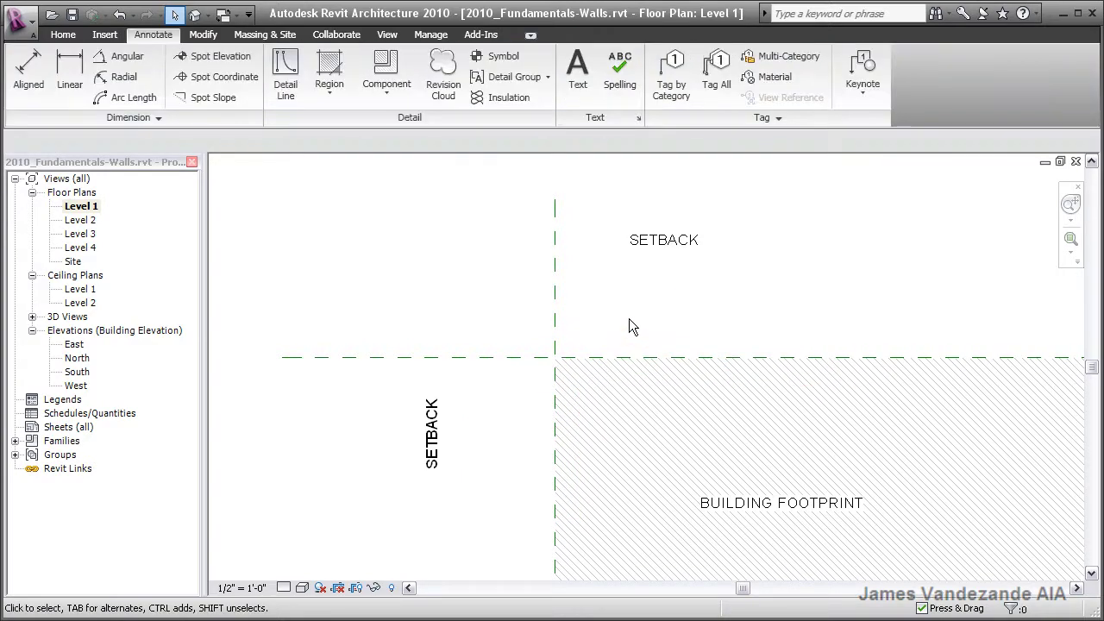
Using location line Finish Face: Exterior, draw chained Generic - 6" walls along the setback planes, about 9' vertically and 14' horizontally to the right
middle_drag(628, 319, 629, 308)
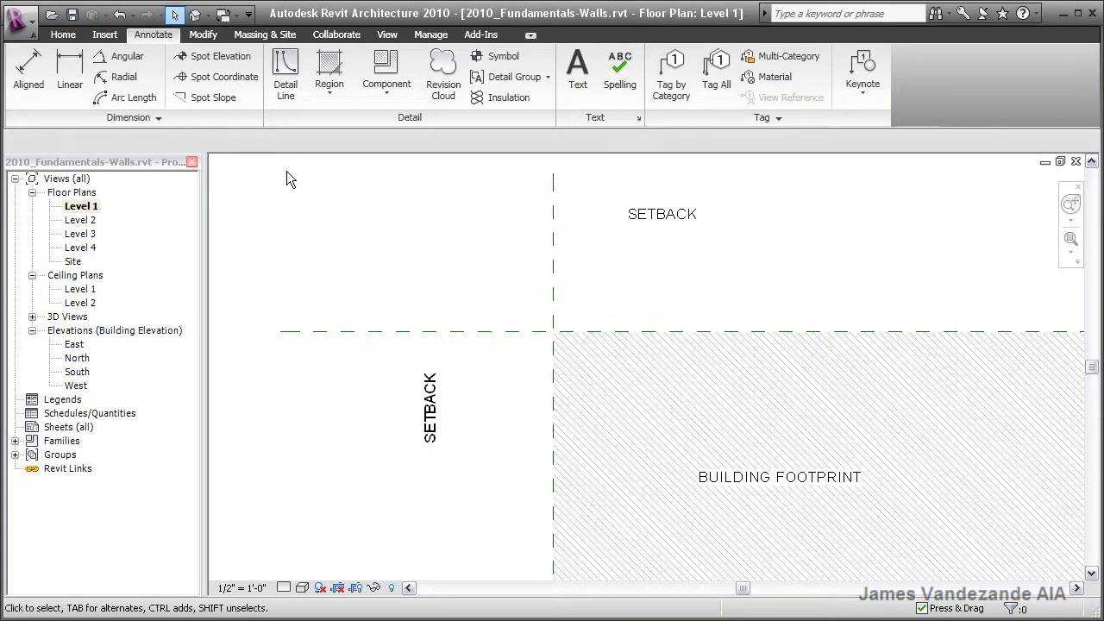
click(72, 32)
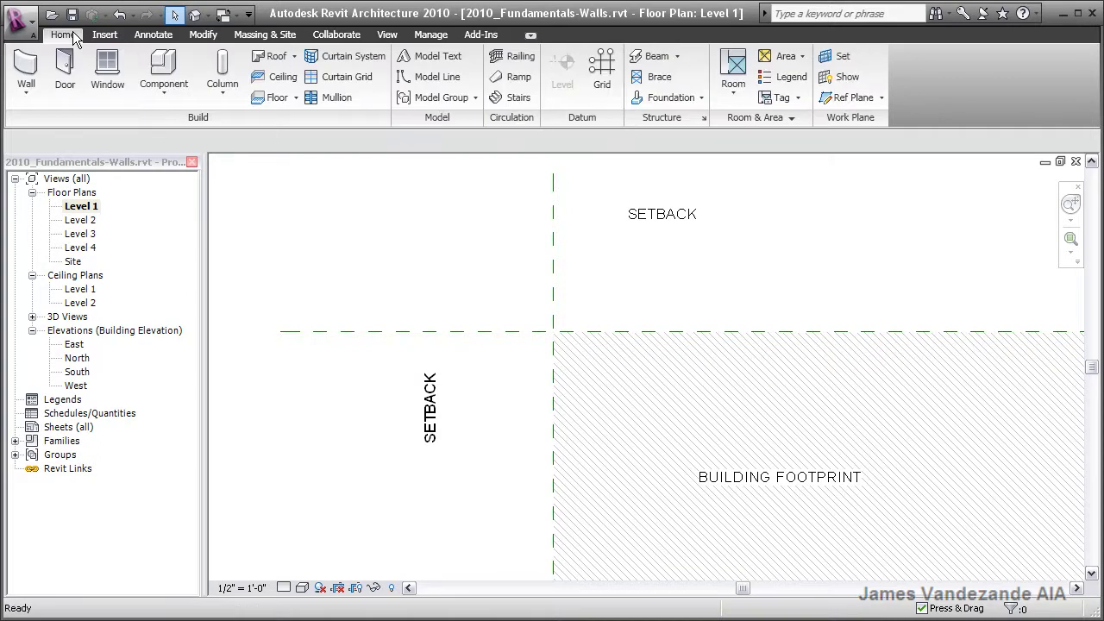
click(26, 69)
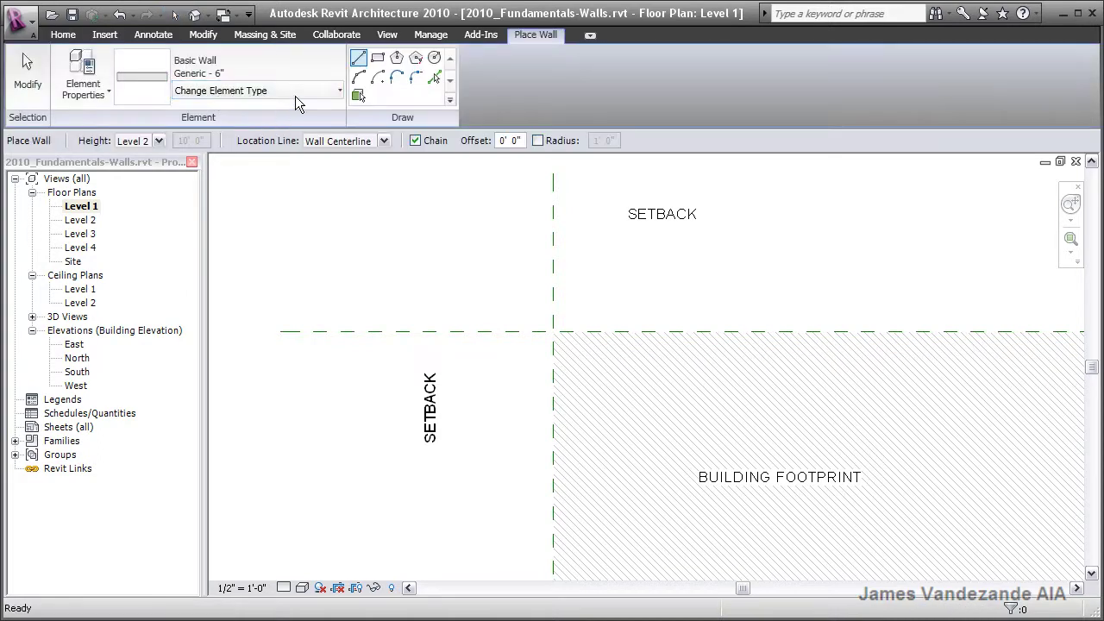
click(384, 141)
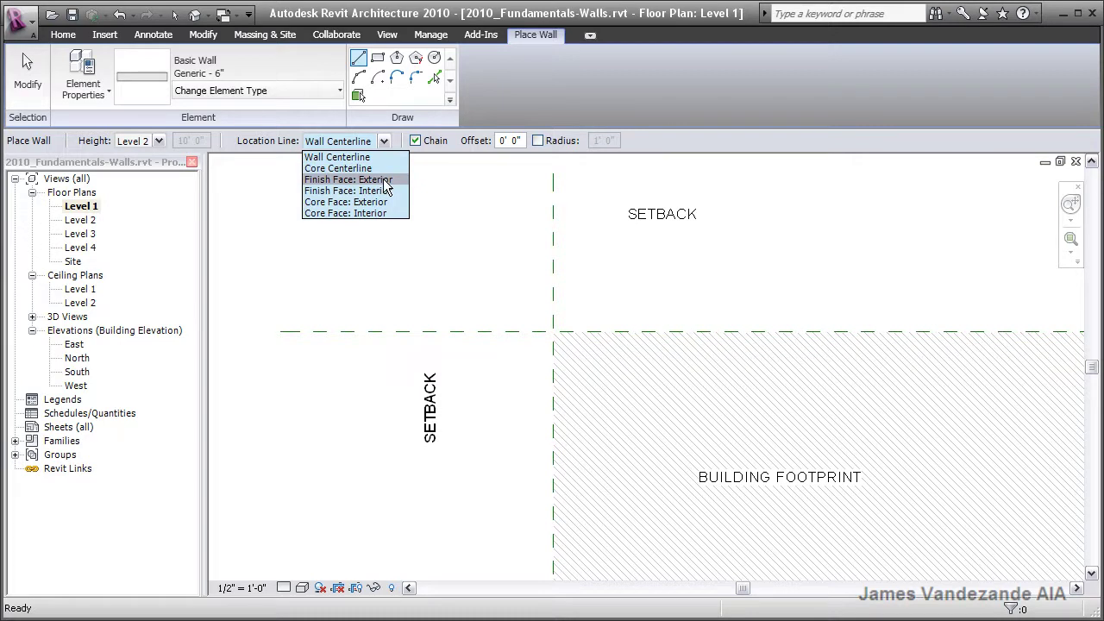
click(377, 179)
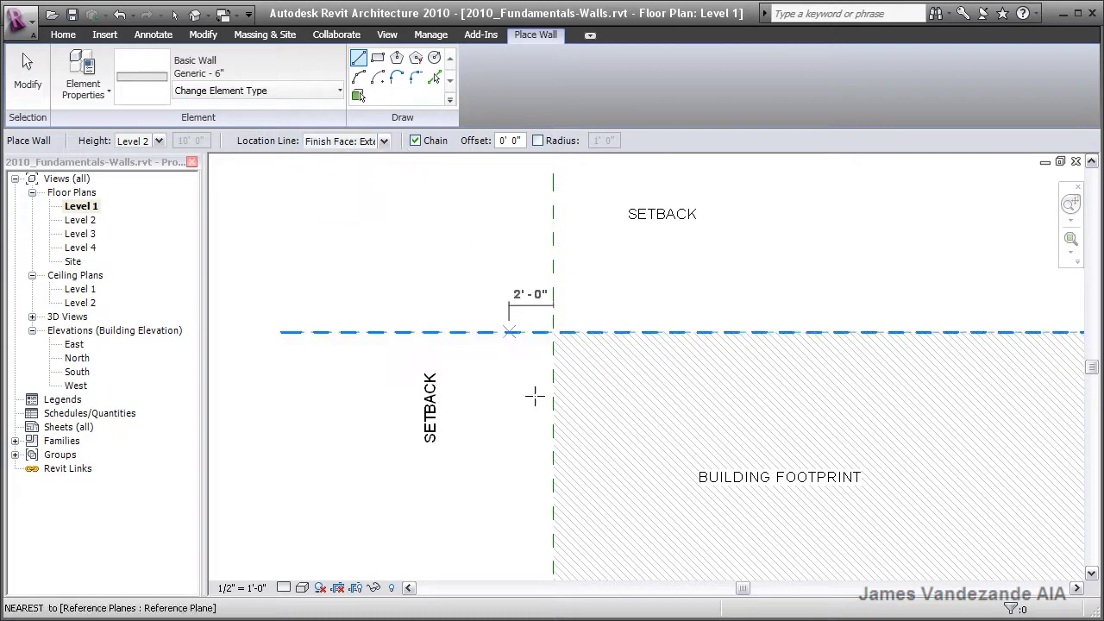
click(553, 532)
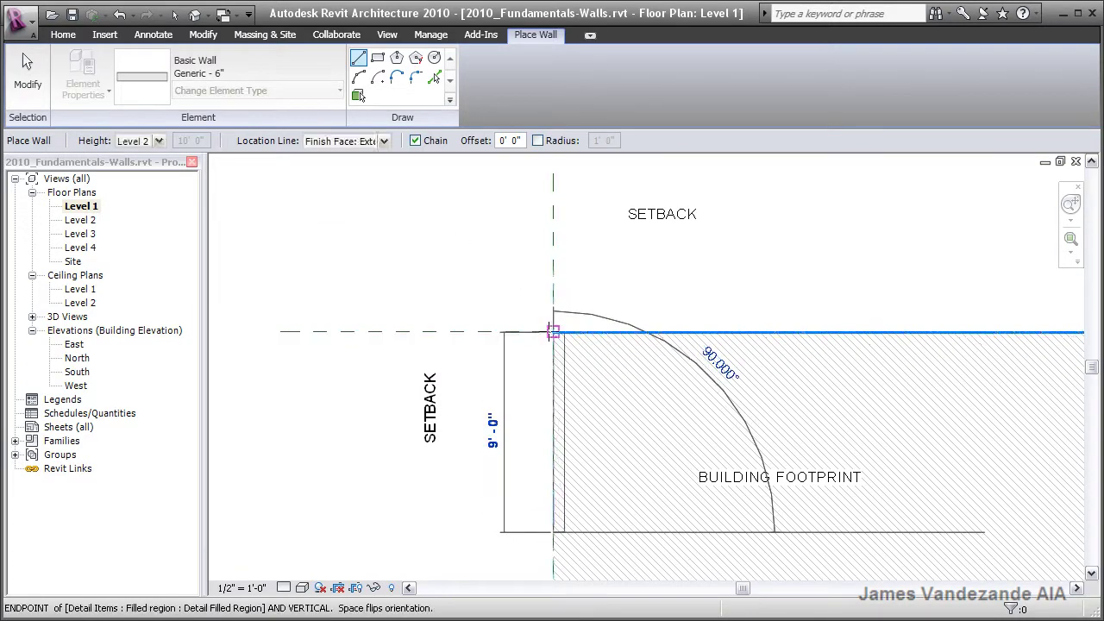
click(553, 332)
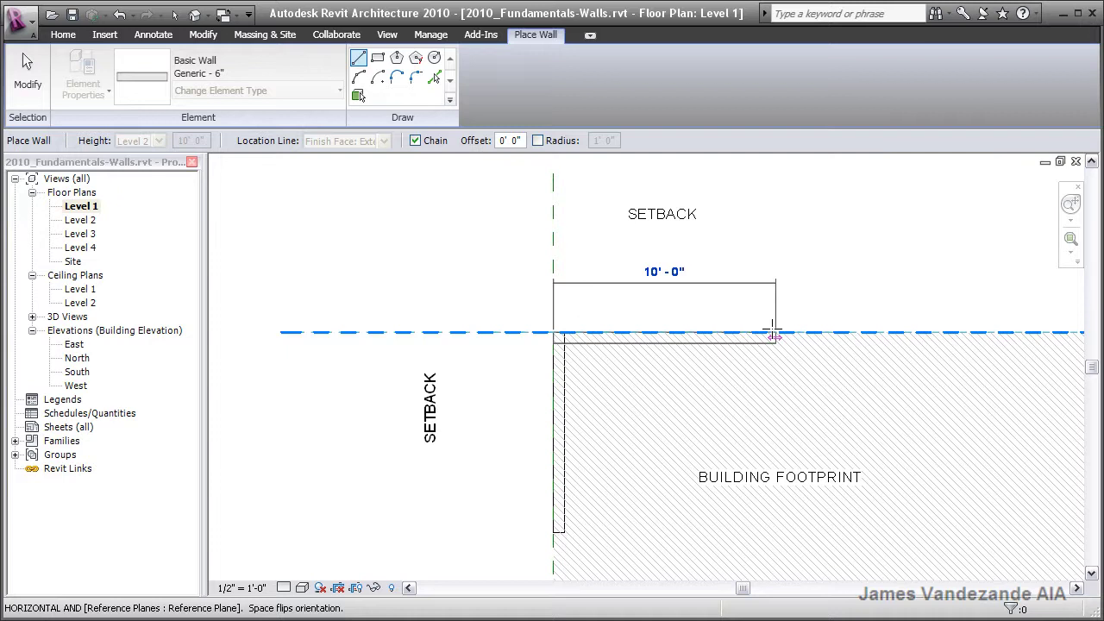
click(865, 332)
key(Escape)
key(Escape)
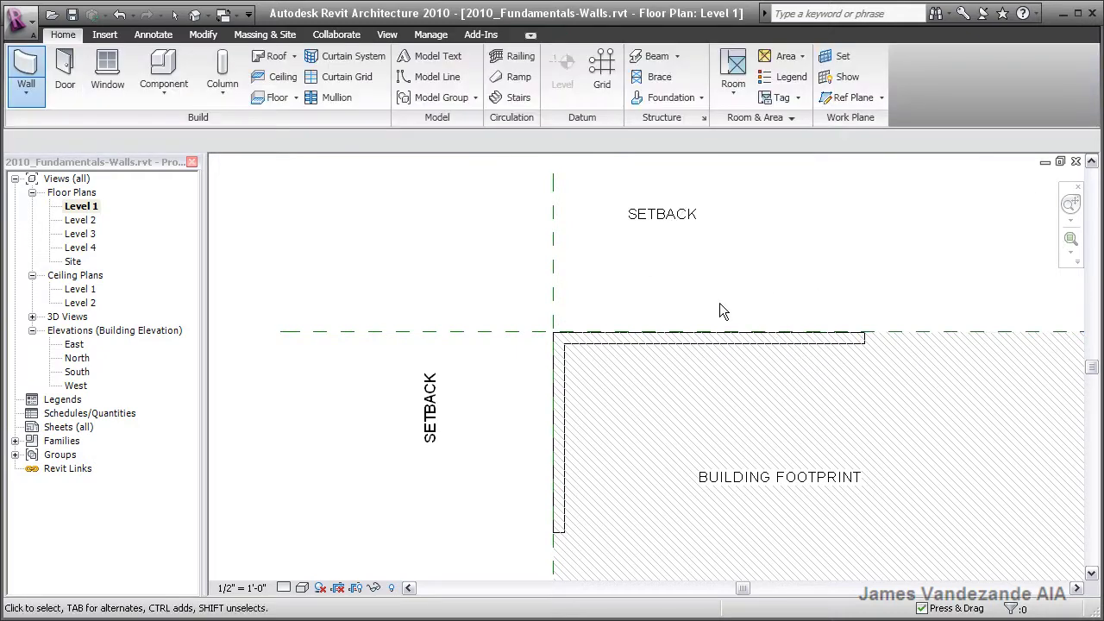
Select the horizontal and vertical walls in turn and examine where their end grips lie relative to the exterior faces
middle_drag(739, 310, 738, 290)
scroll(737, 292, up, 1)
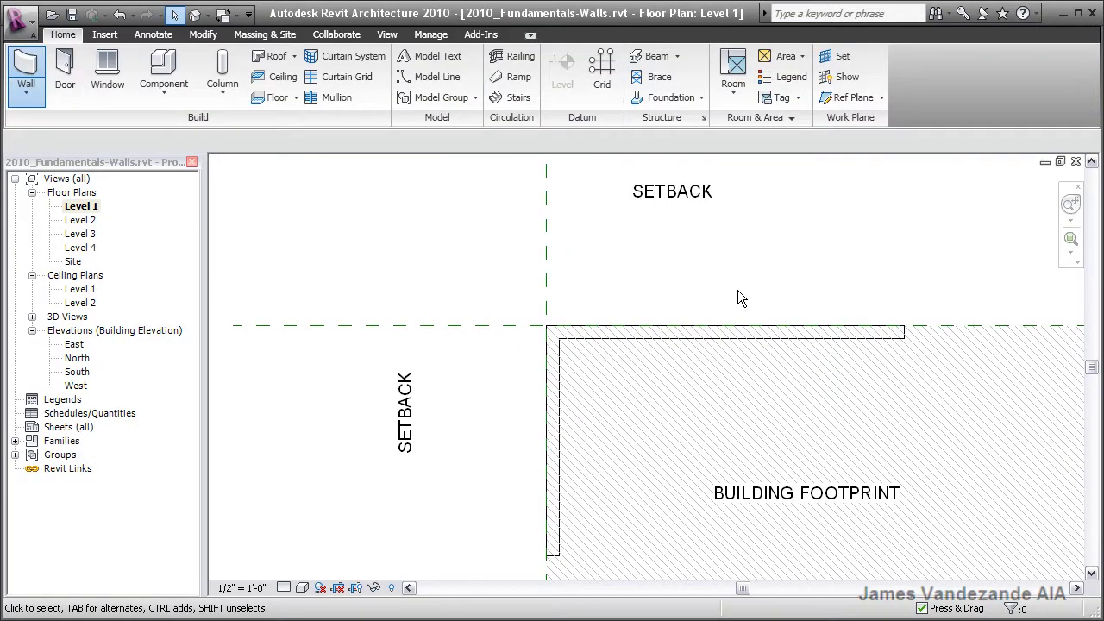
click(750, 347)
key(Escape)
click(747, 337)
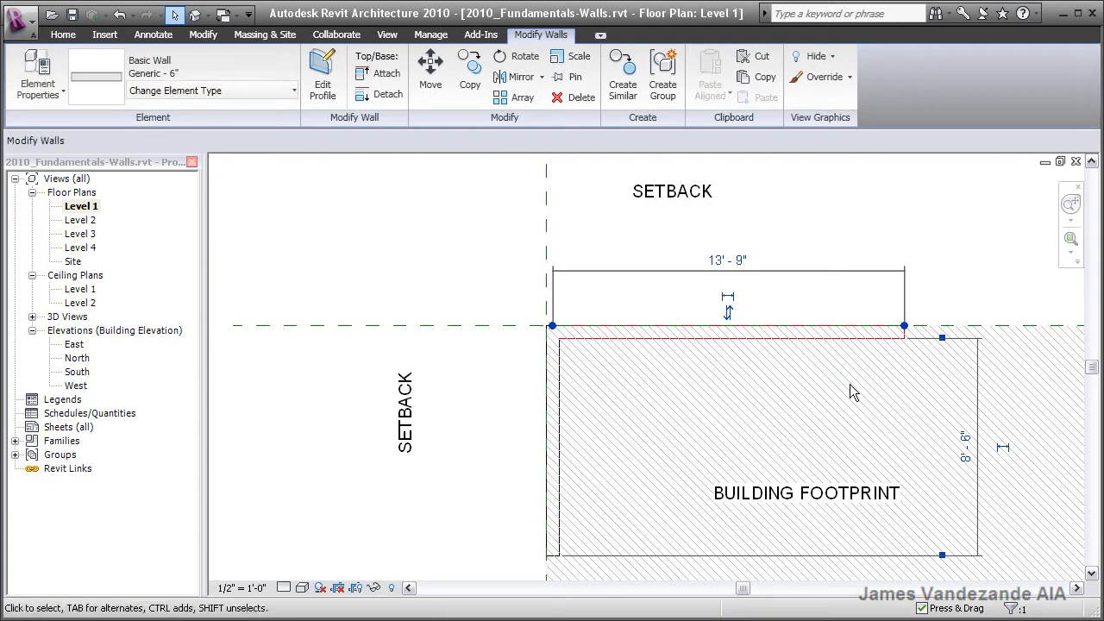
click(562, 471)
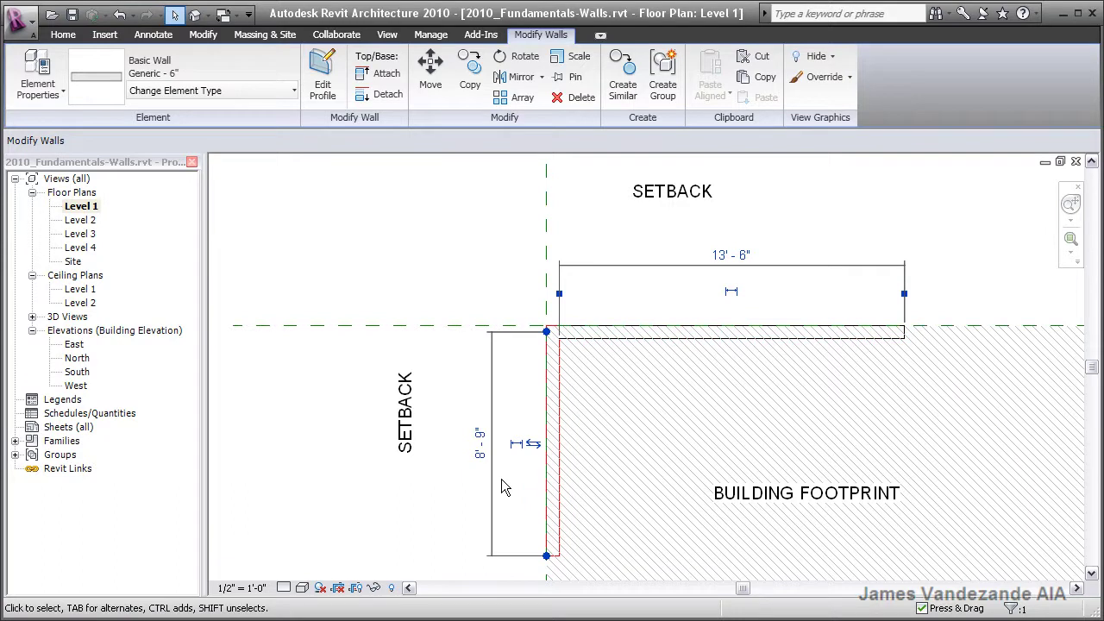
click(504, 470)
click(579, 424)
key(Escape)
click(557, 429)
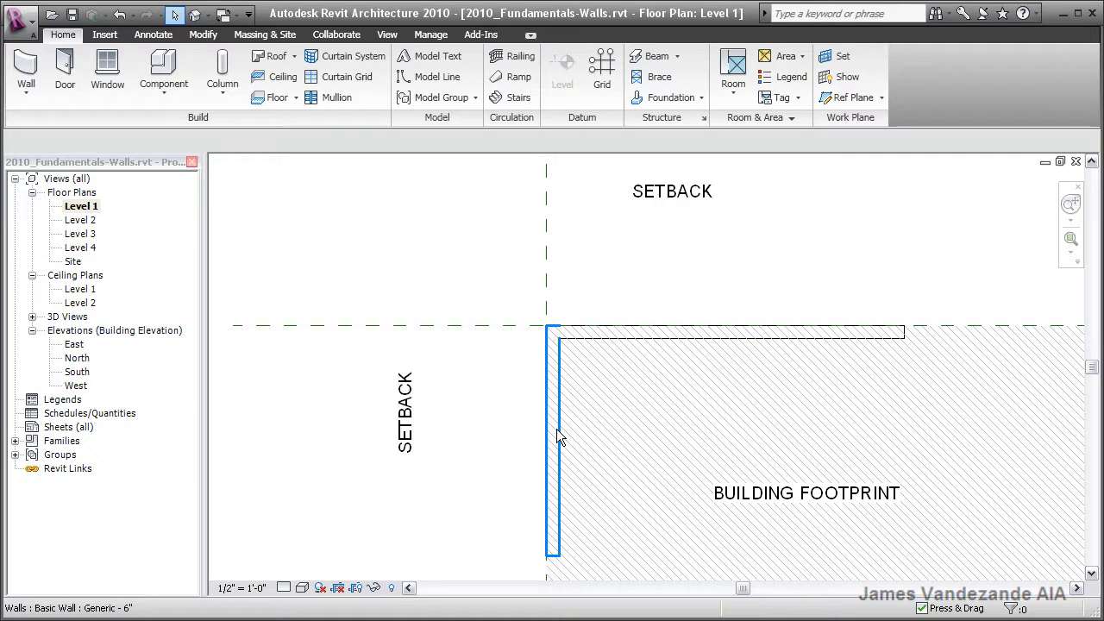
Change both Generic - 6" walls at the footprint corner to type Exterior - Brick on CMU
click(601, 337)
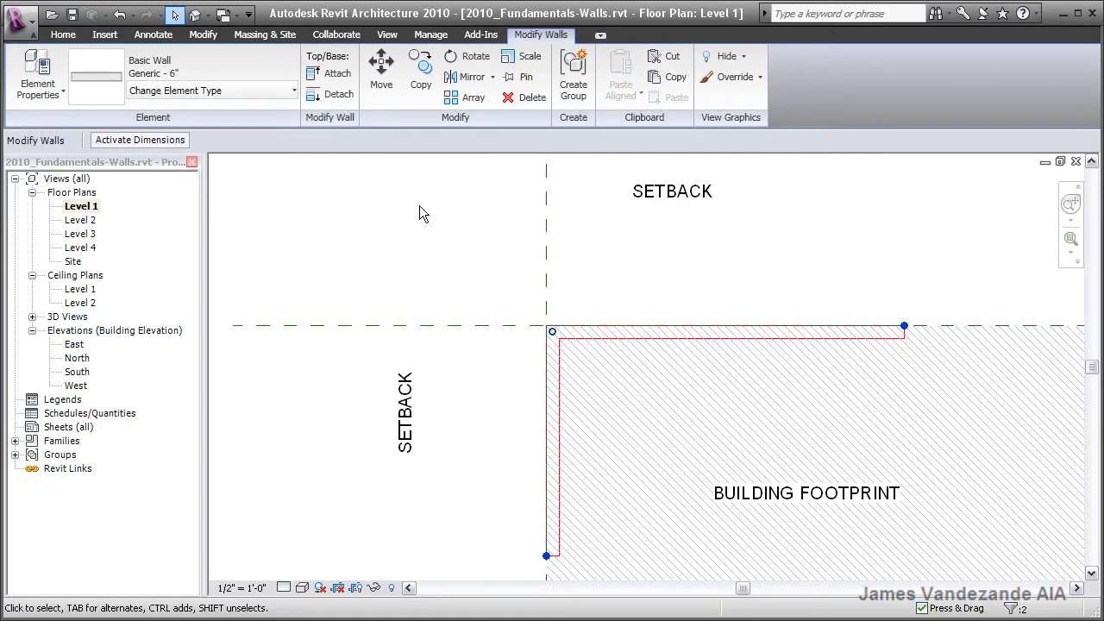
click(267, 93)
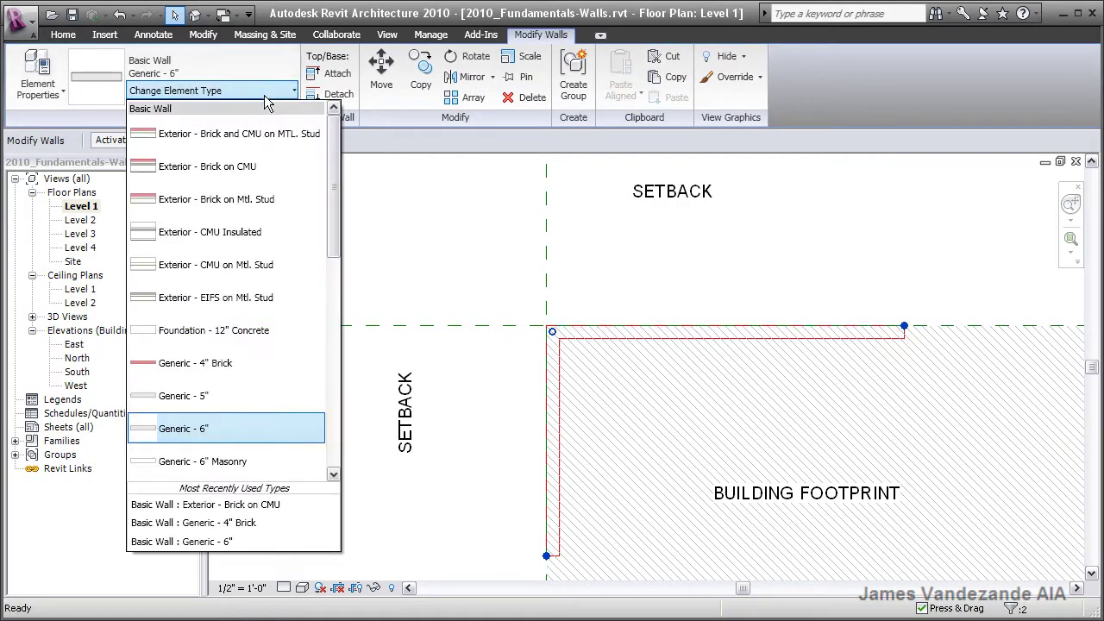
click(256, 167)
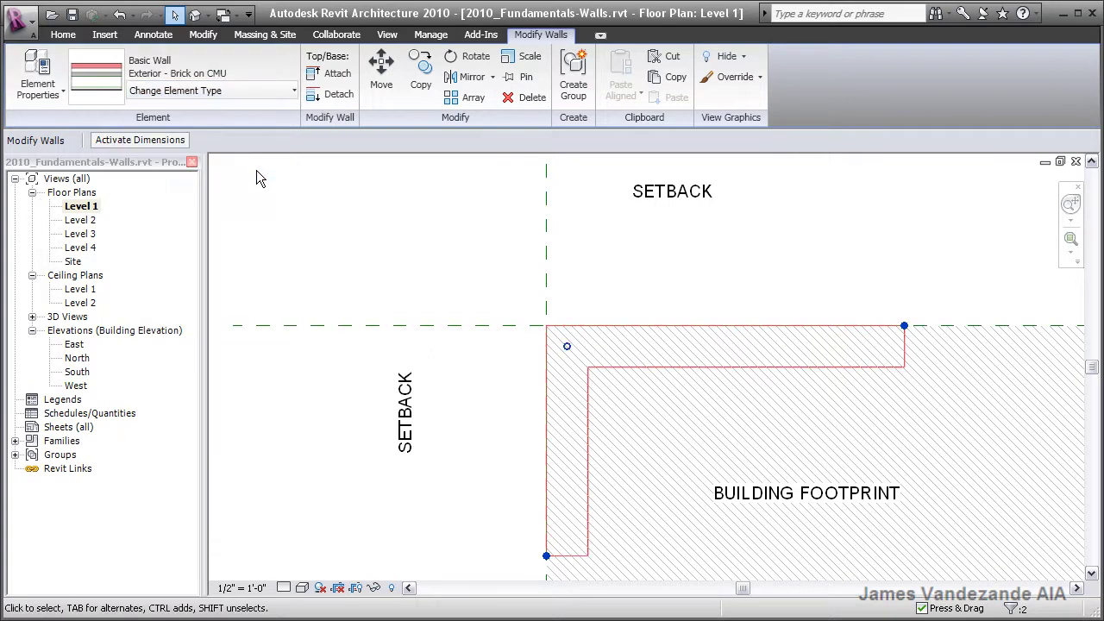
click(476, 292)
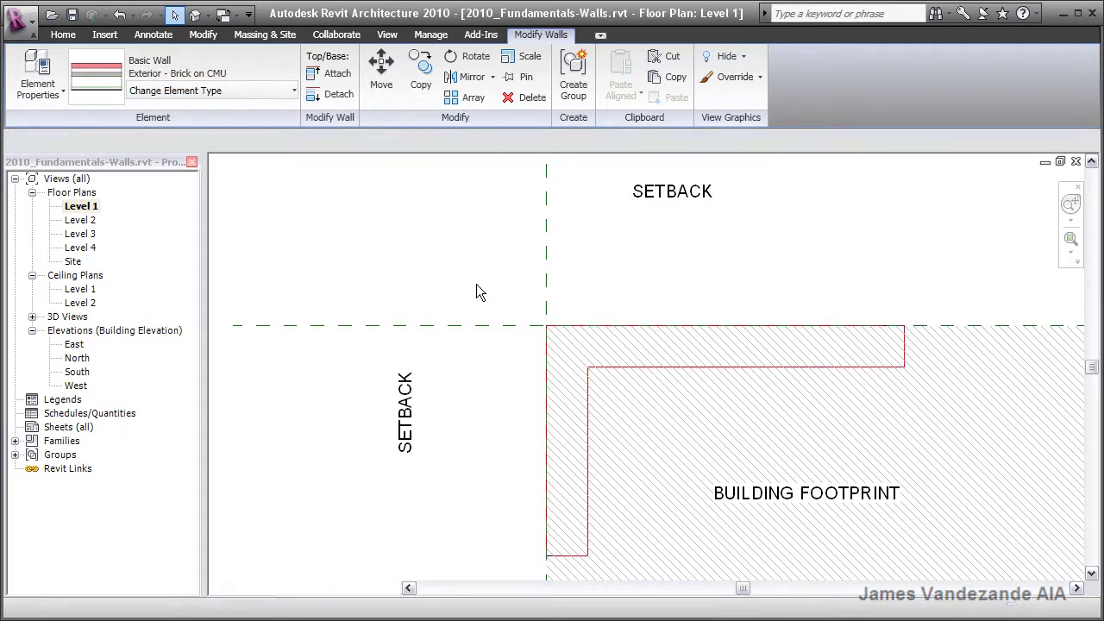
Select both Generic - 6" walls and set their instance Location Line to Wall Centerline
click(579, 369)
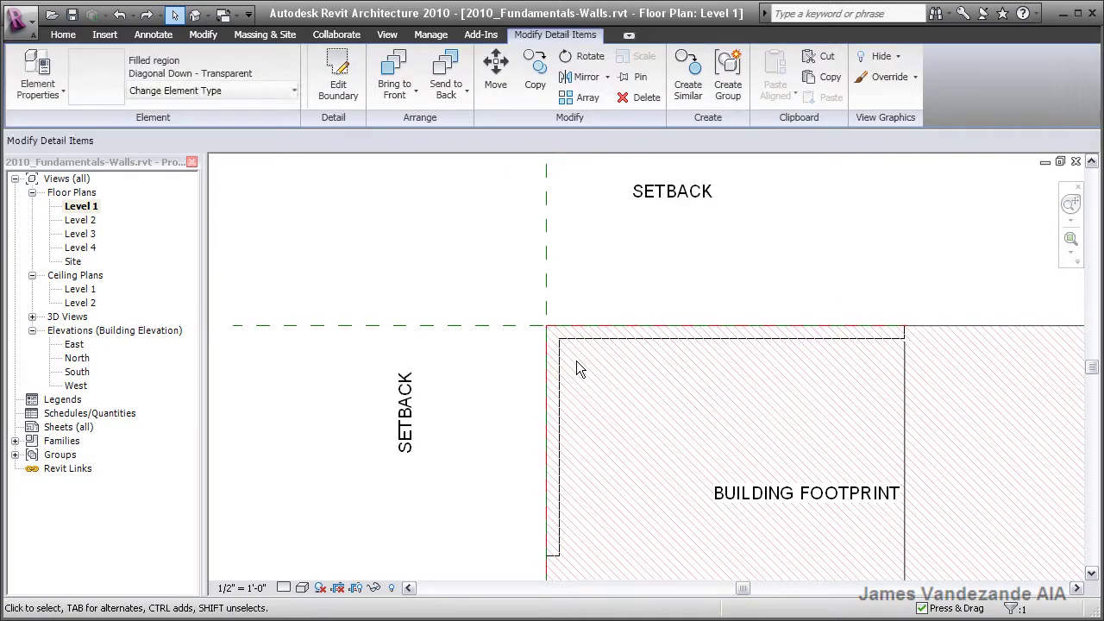
key(Escape)
click(584, 350)
key(Tab)
click(583, 341)
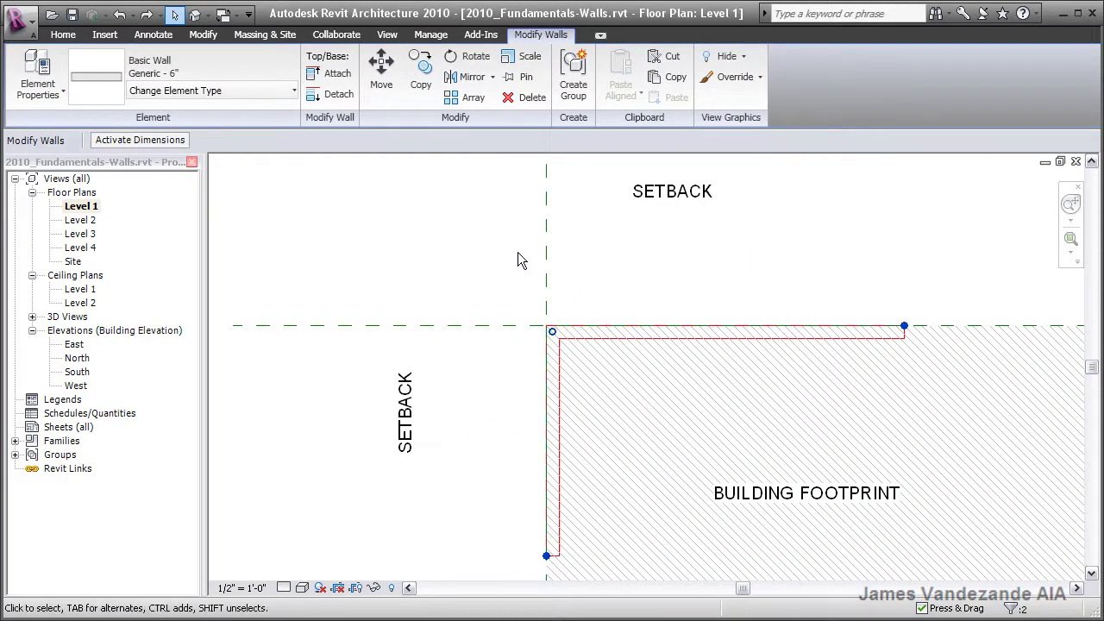
click(37, 71)
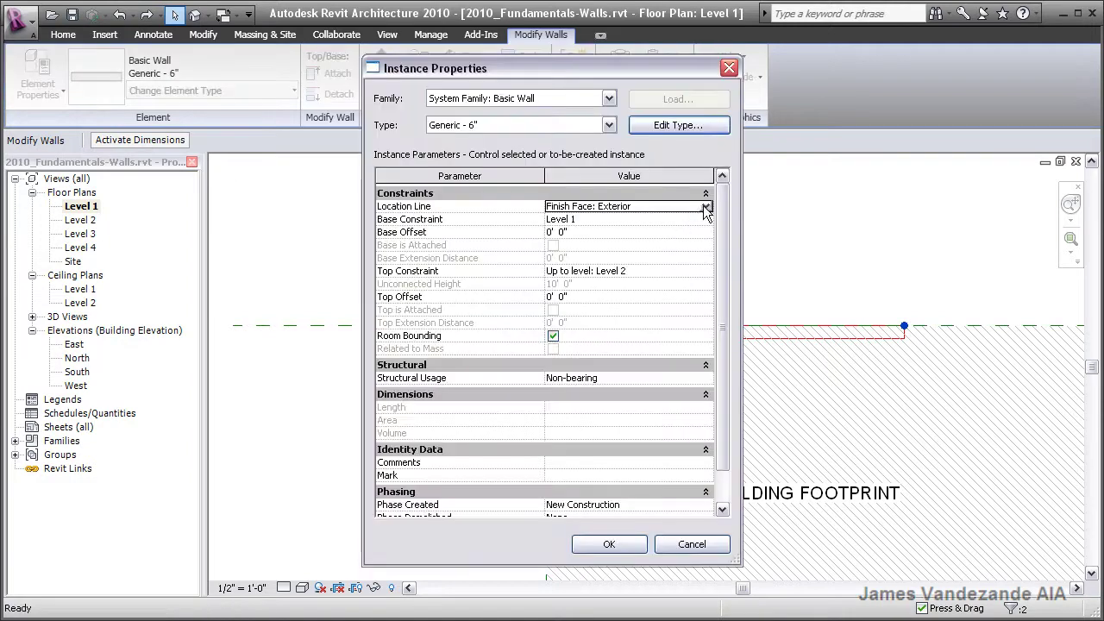
click(706, 207)
click(616, 220)
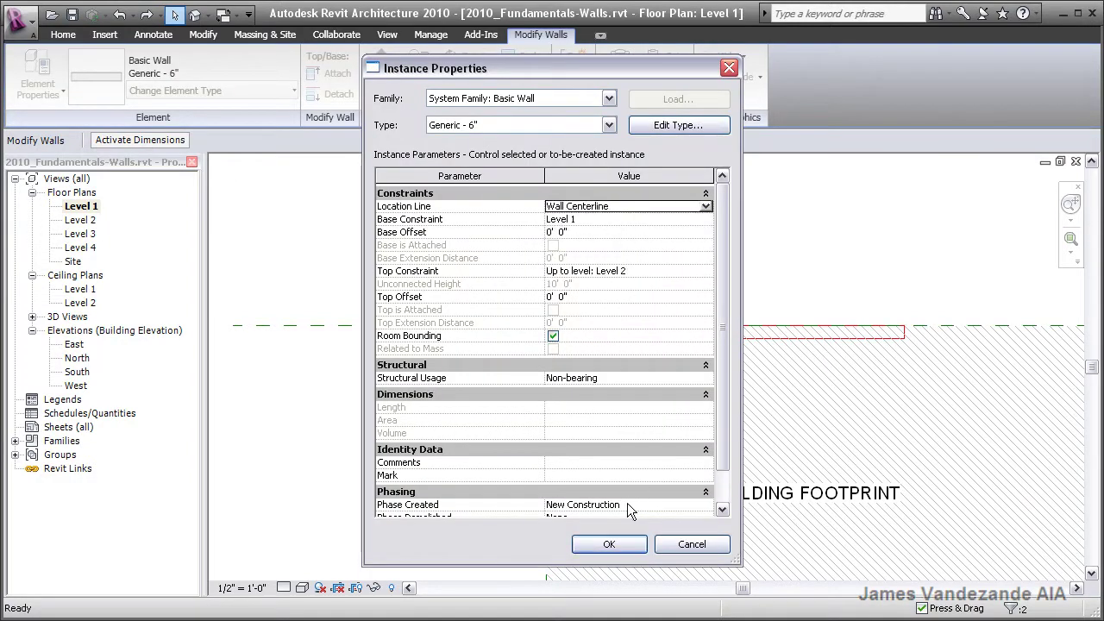
click(614, 545)
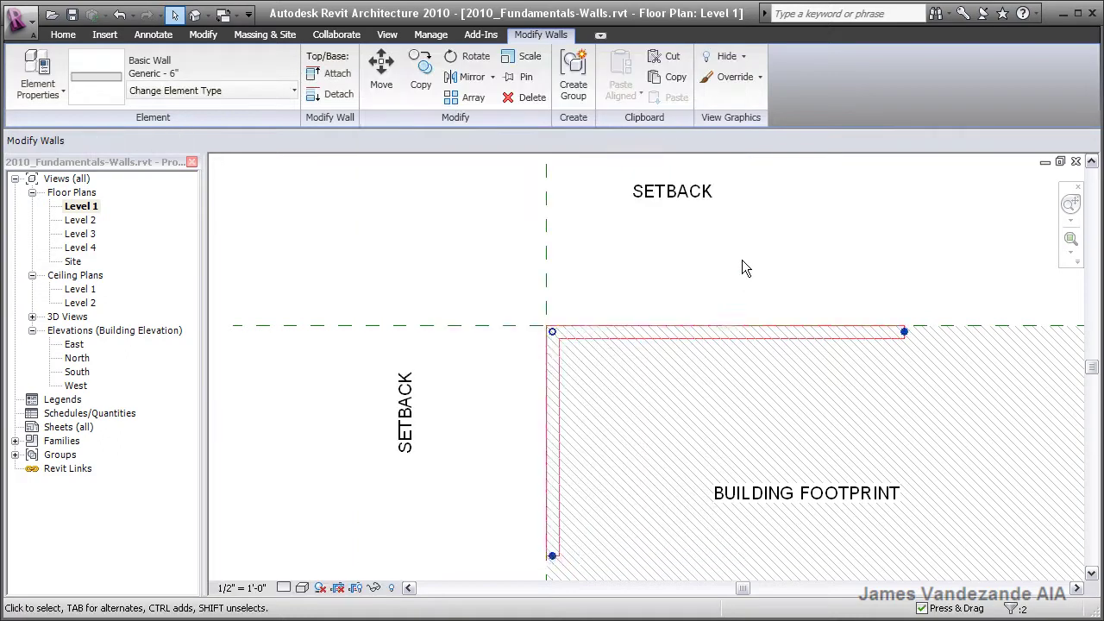
click(742, 259)
Set the Location Line of both corner walls to Finish Face: Exterior and clear the selection
click(565, 385)
ctrl+click(601, 337)
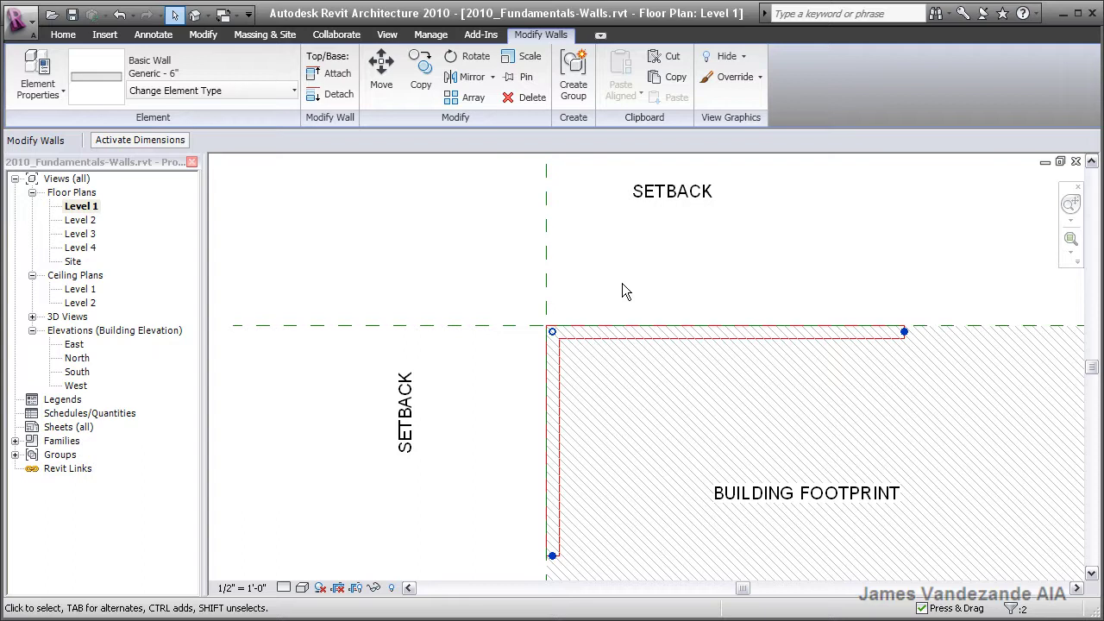
click(38, 74)
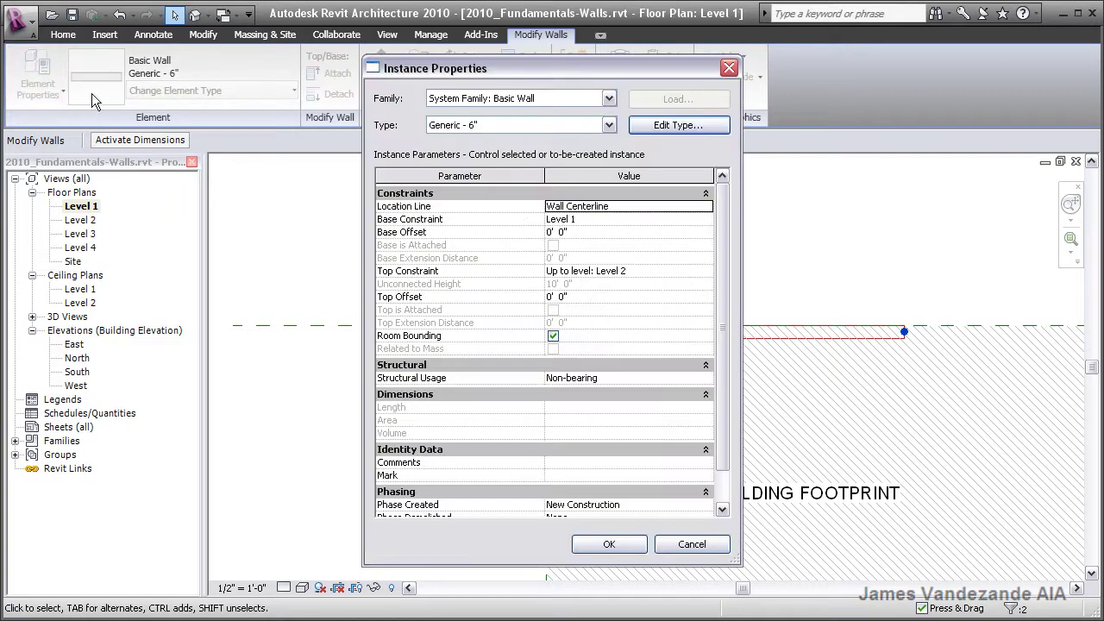
click(707, 206)
click(705, 206)
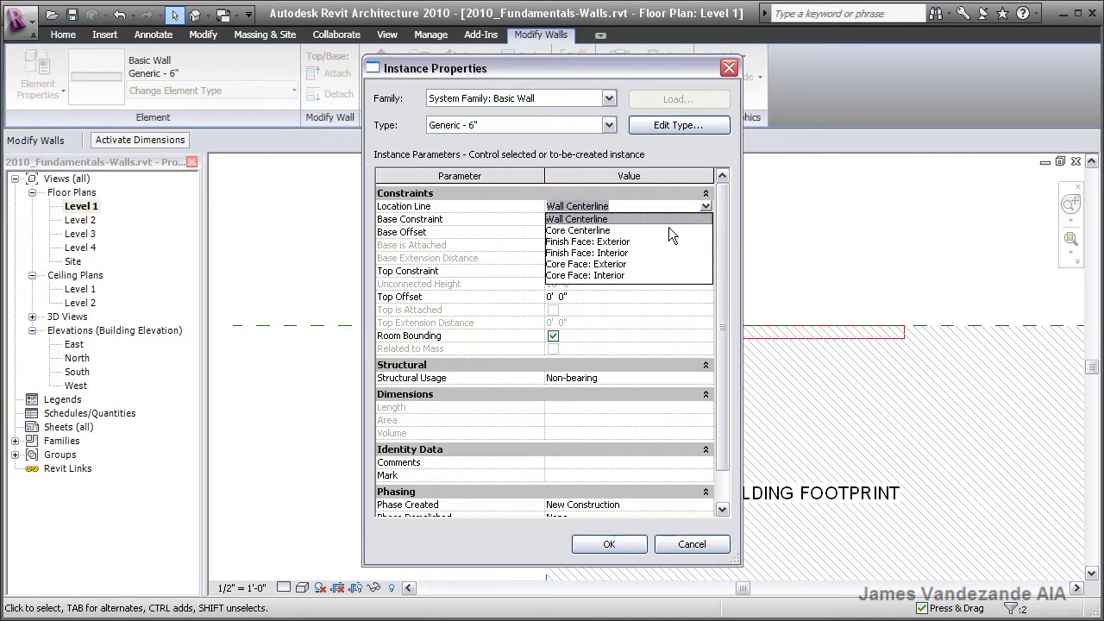
click(633, 242)
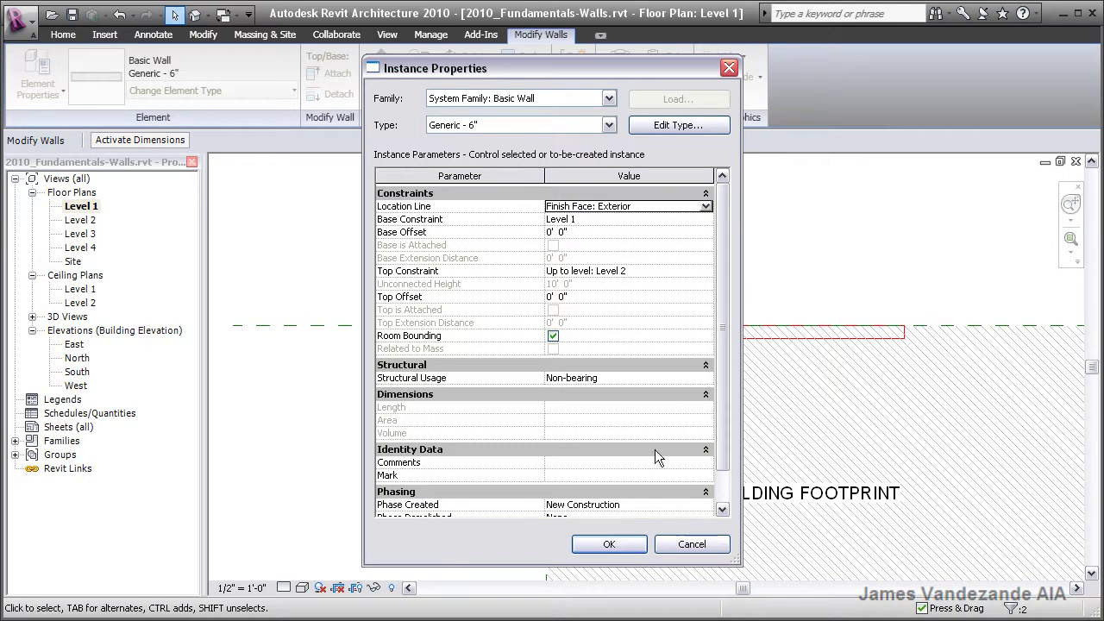
click(623, 544)
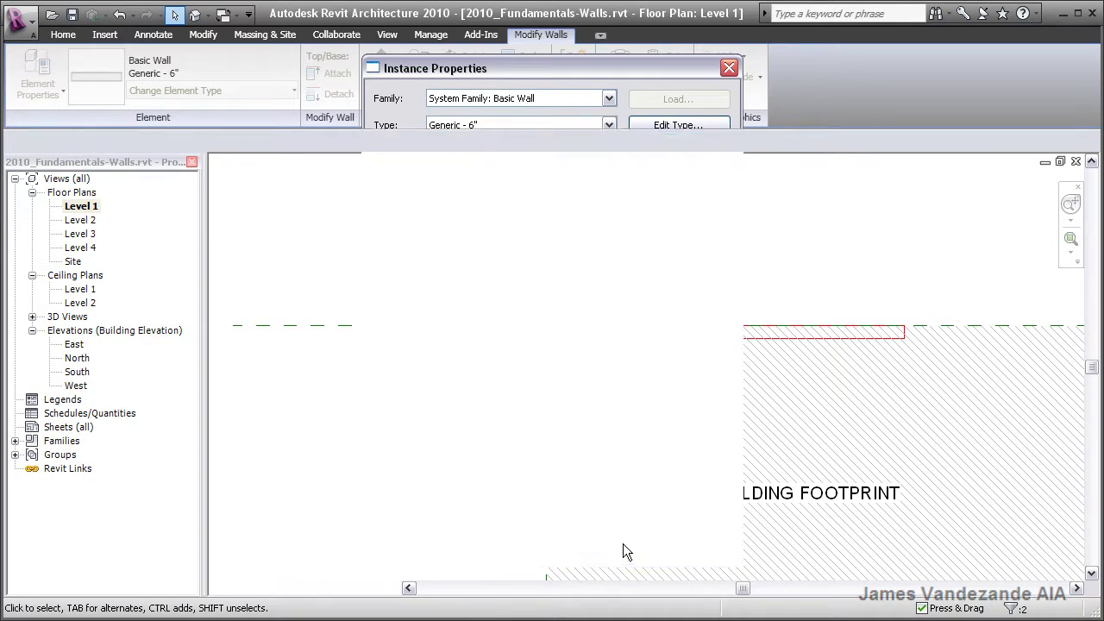
click(759, 300)
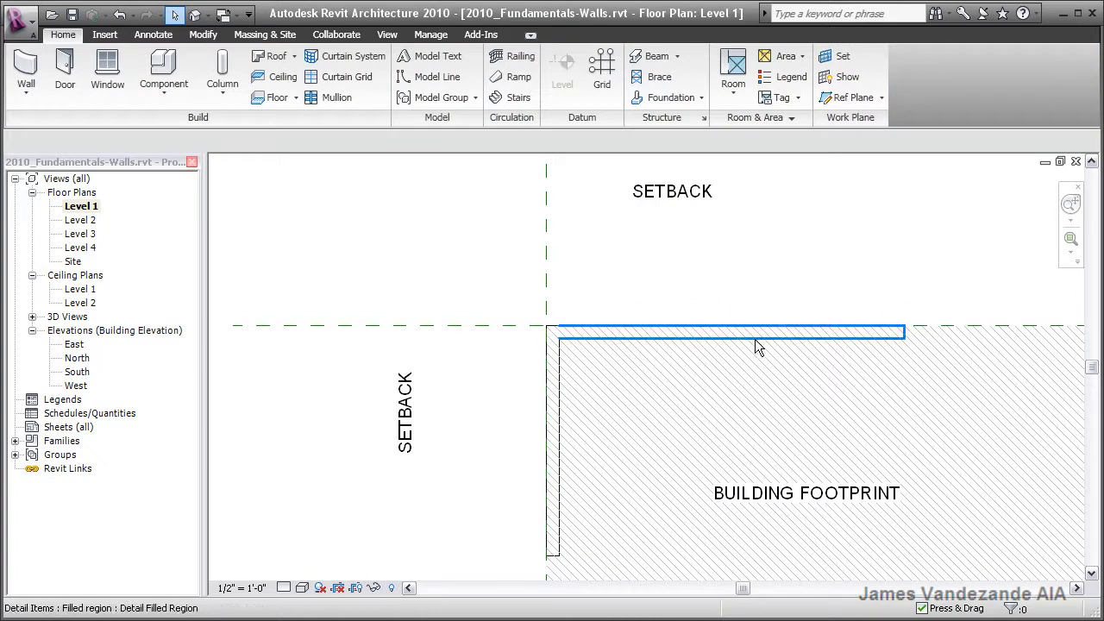
Select the chain of two Generic - 6" walls, change its type to Exterior - Brick on CMU, and deselect it
key(Tab)
click(753, 339)
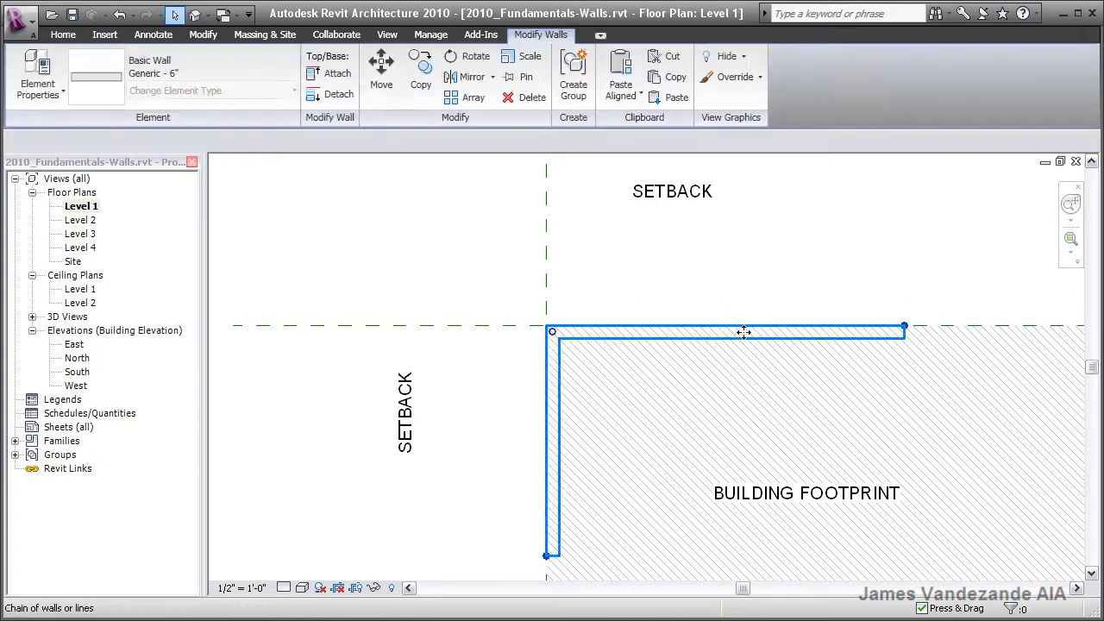
click(228, 93)
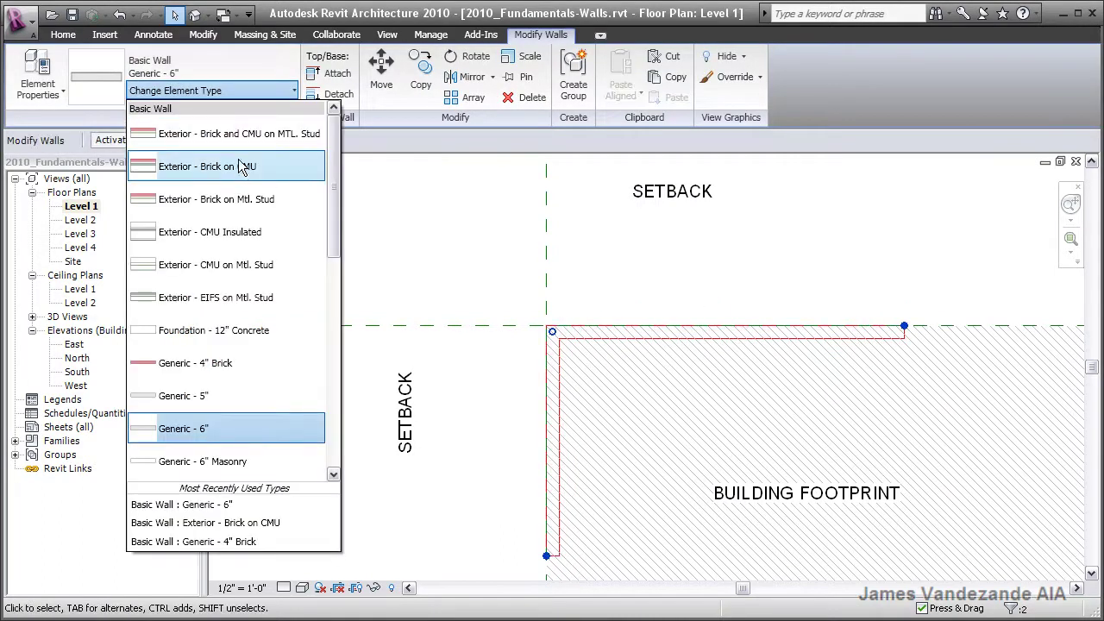
click(238, 165)
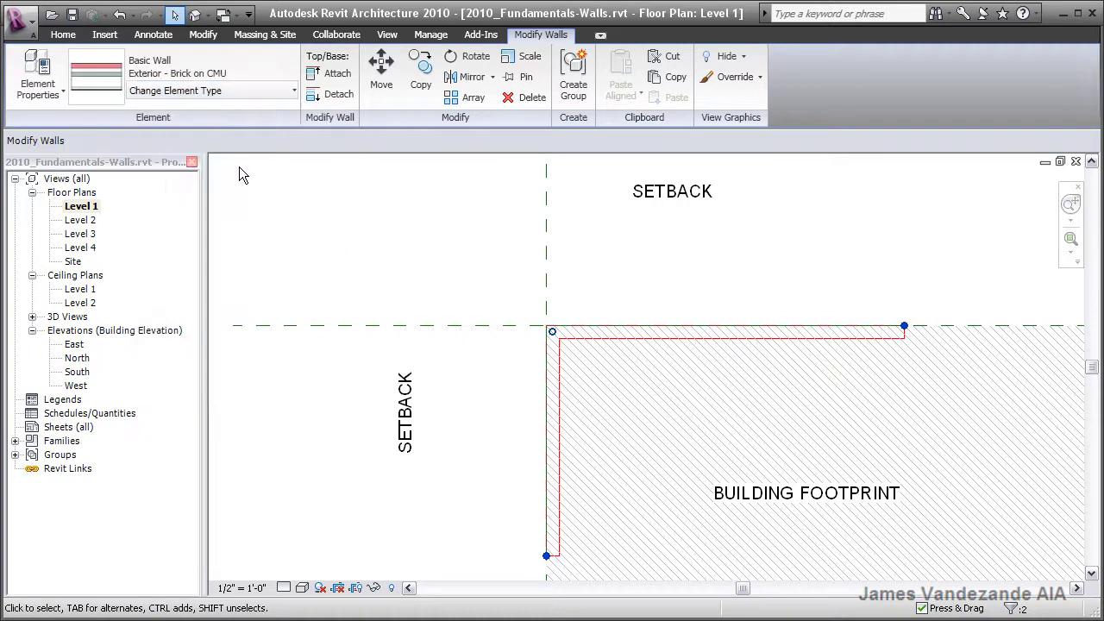
click(440, 250)
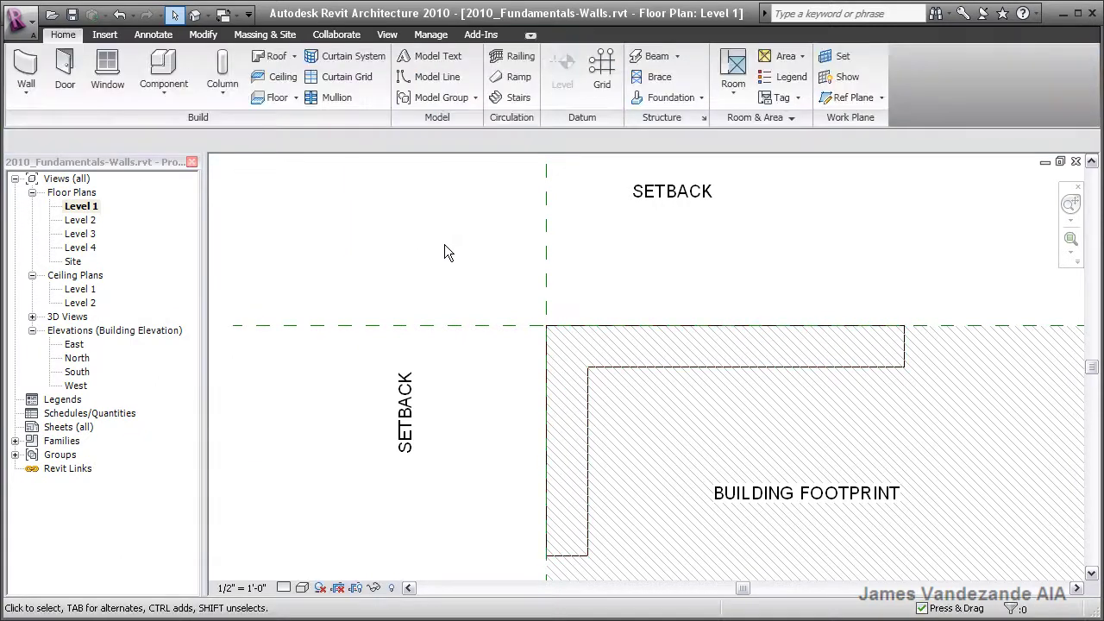